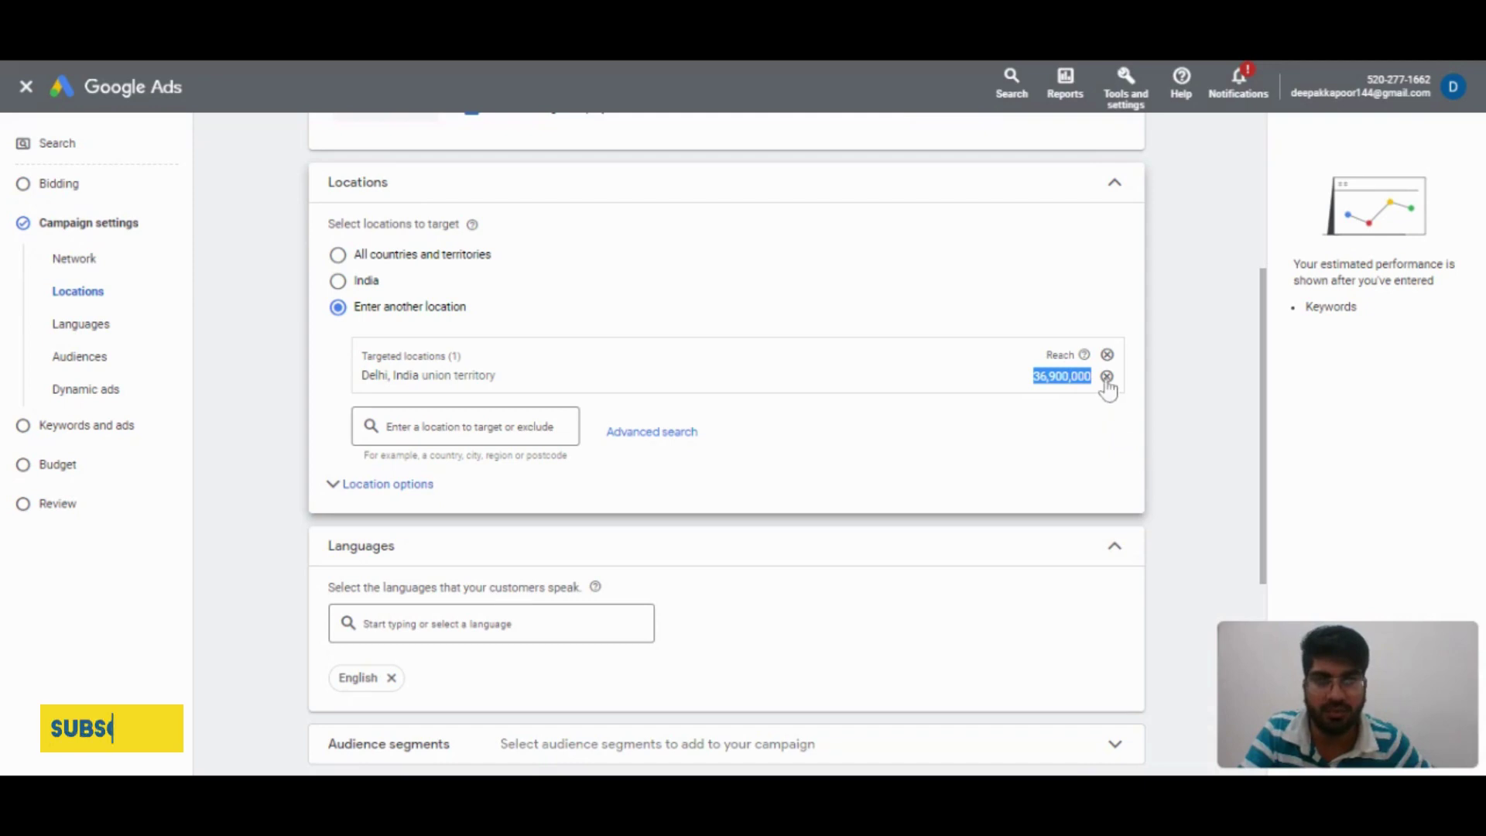
# Step: Remove Delhi from the targeted locations and search for Punjab as another location
pyautogui.click(1107, 377)
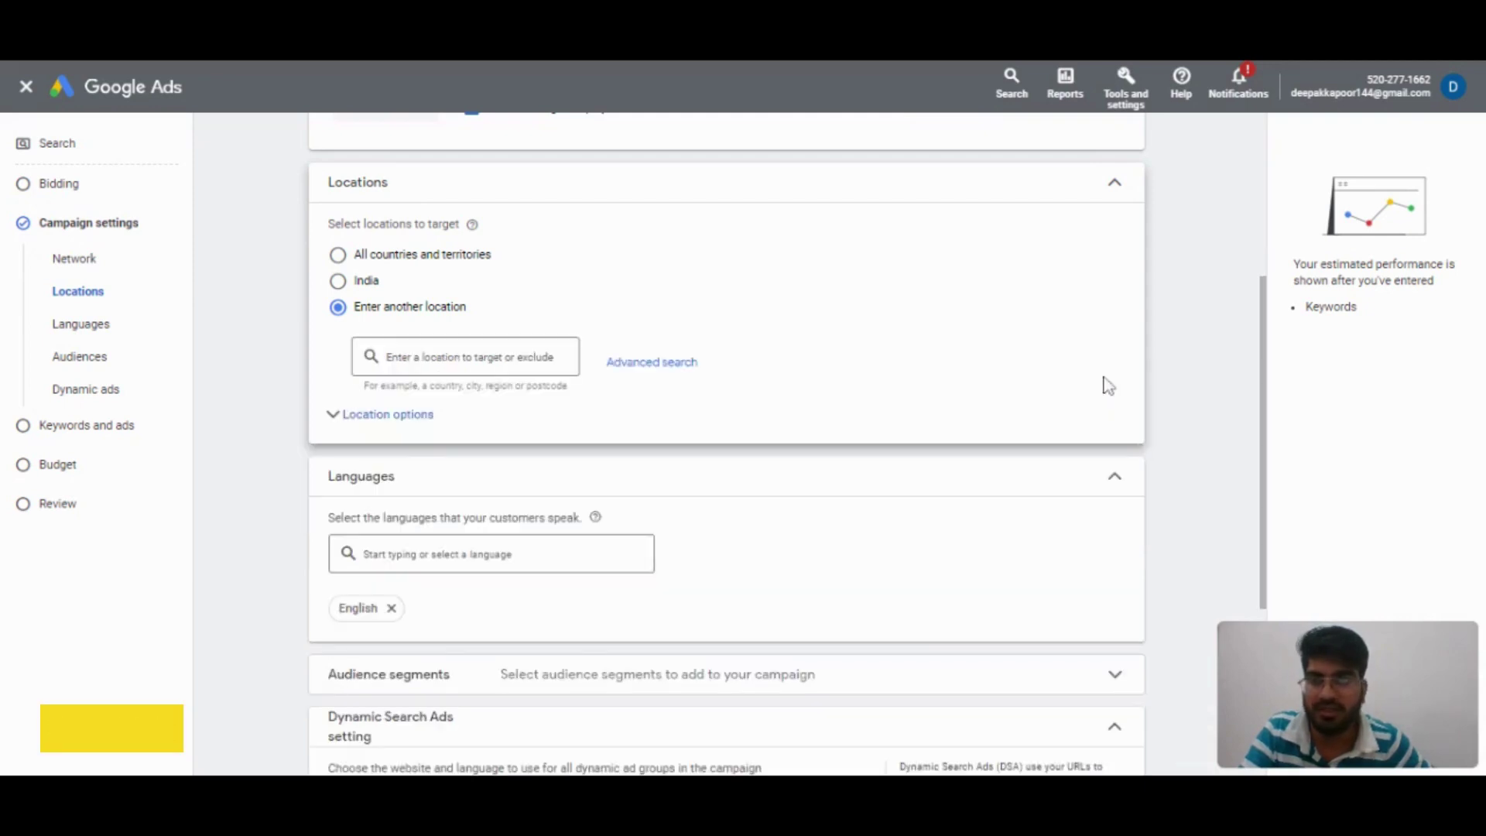
pyautogui.click(511, 365)
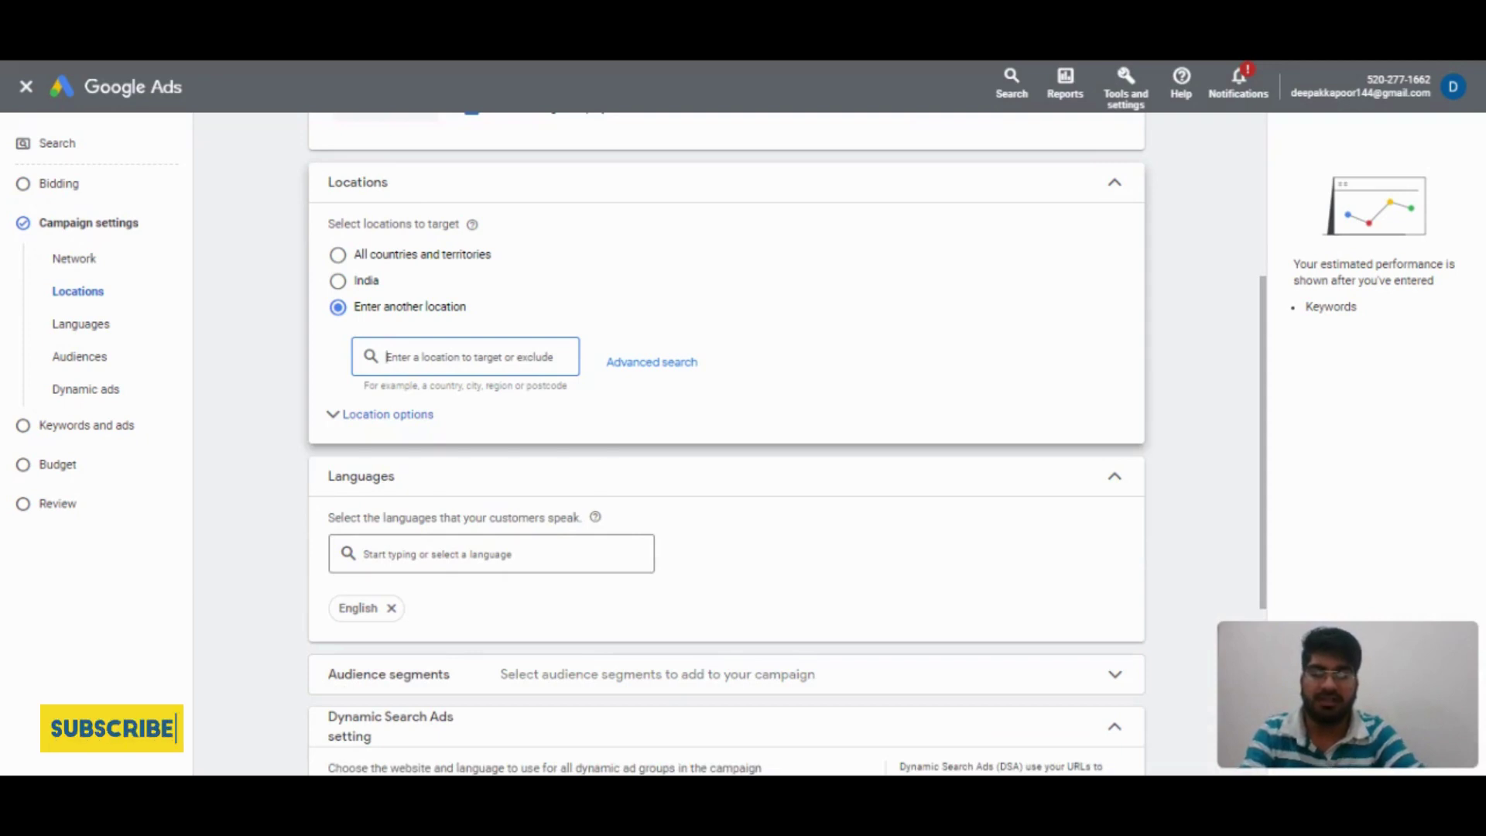
pyautogui.write('Punj')
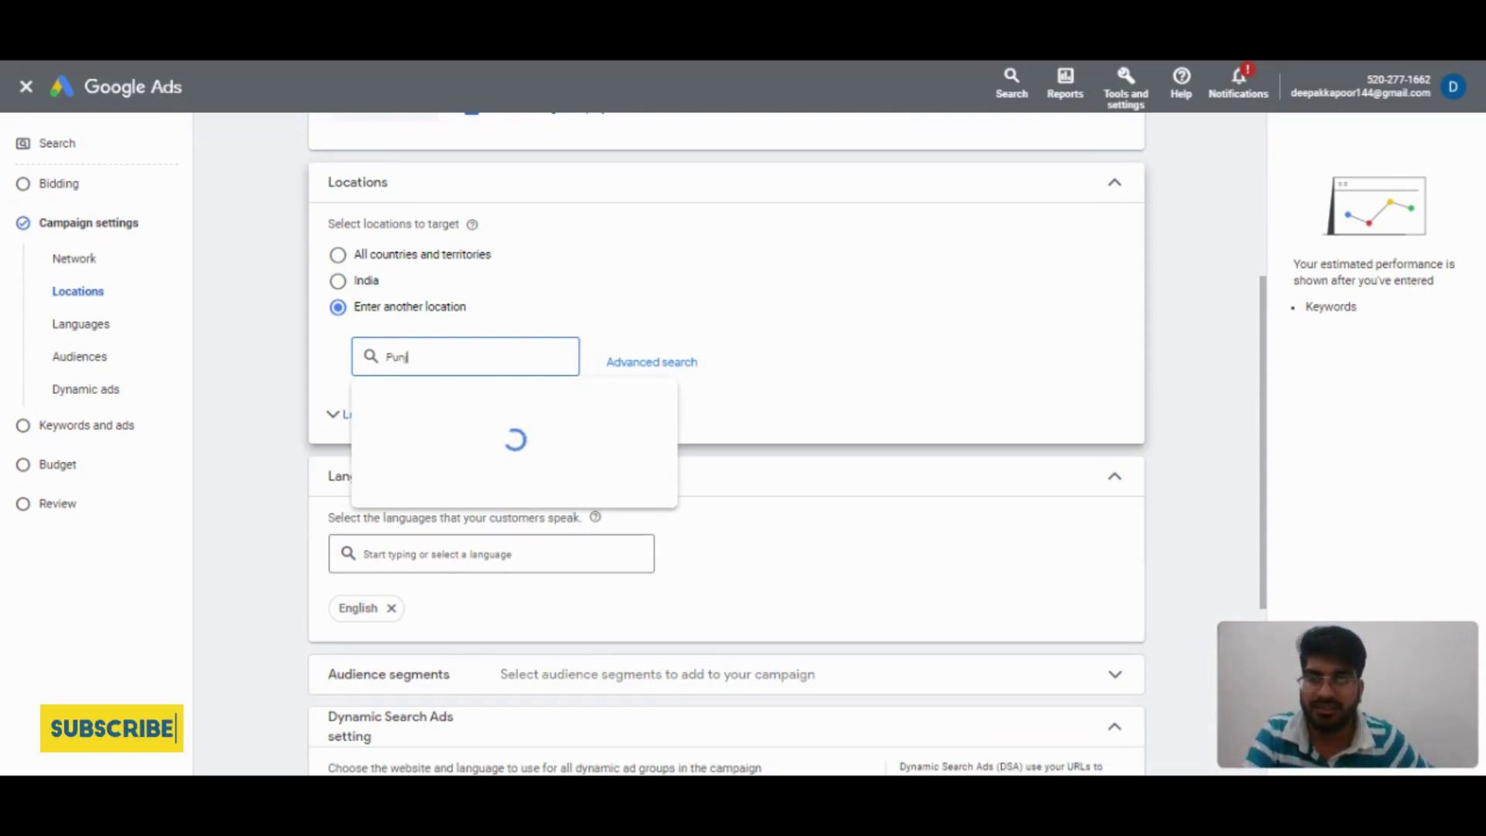
pyautogui.write('ab')
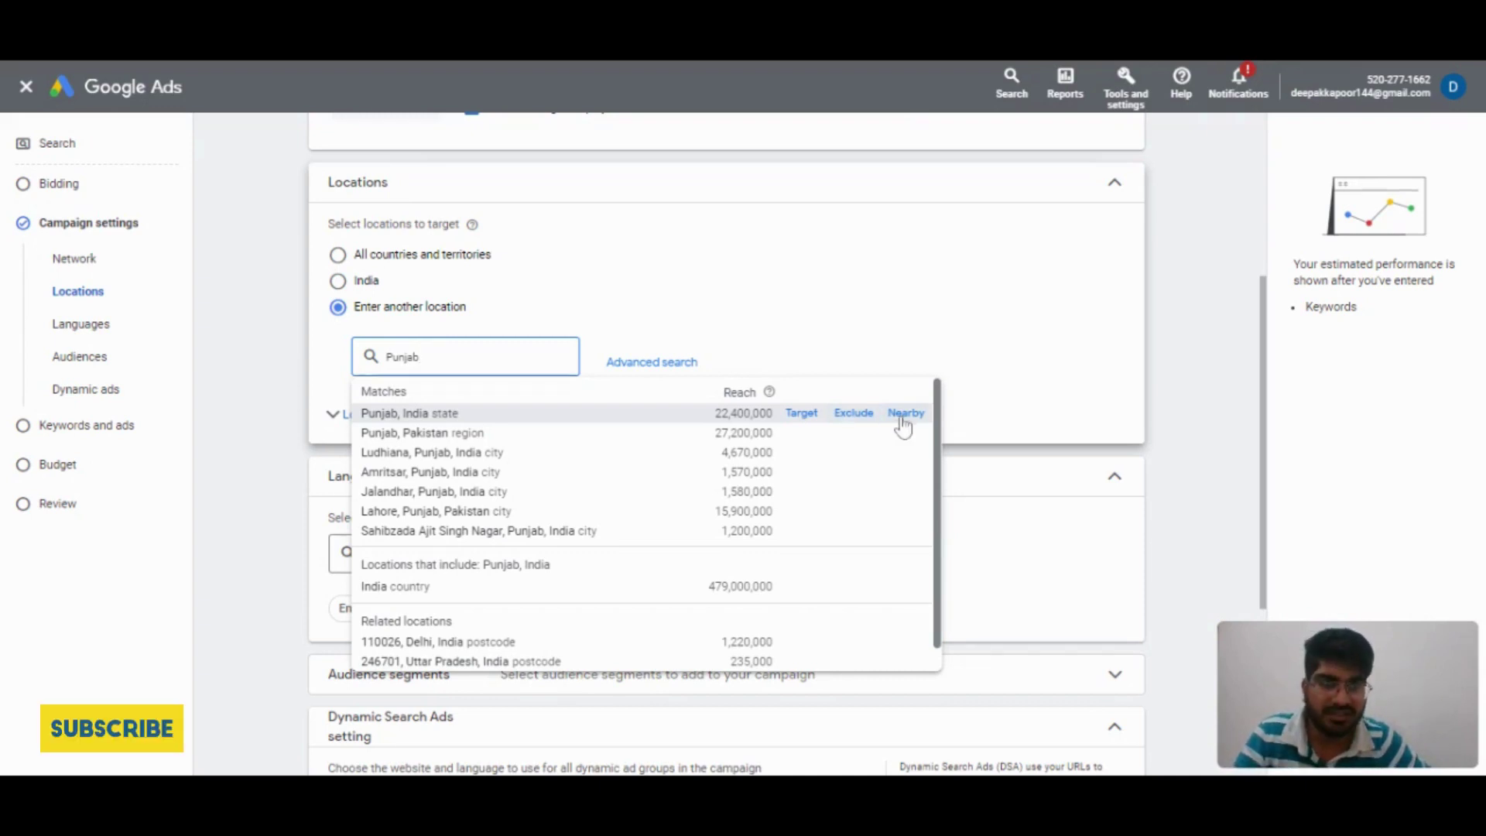
# Step: Examine the locations nearby the Indian state of Punjab, and clear the location search
pyautogui.click(928, 415)
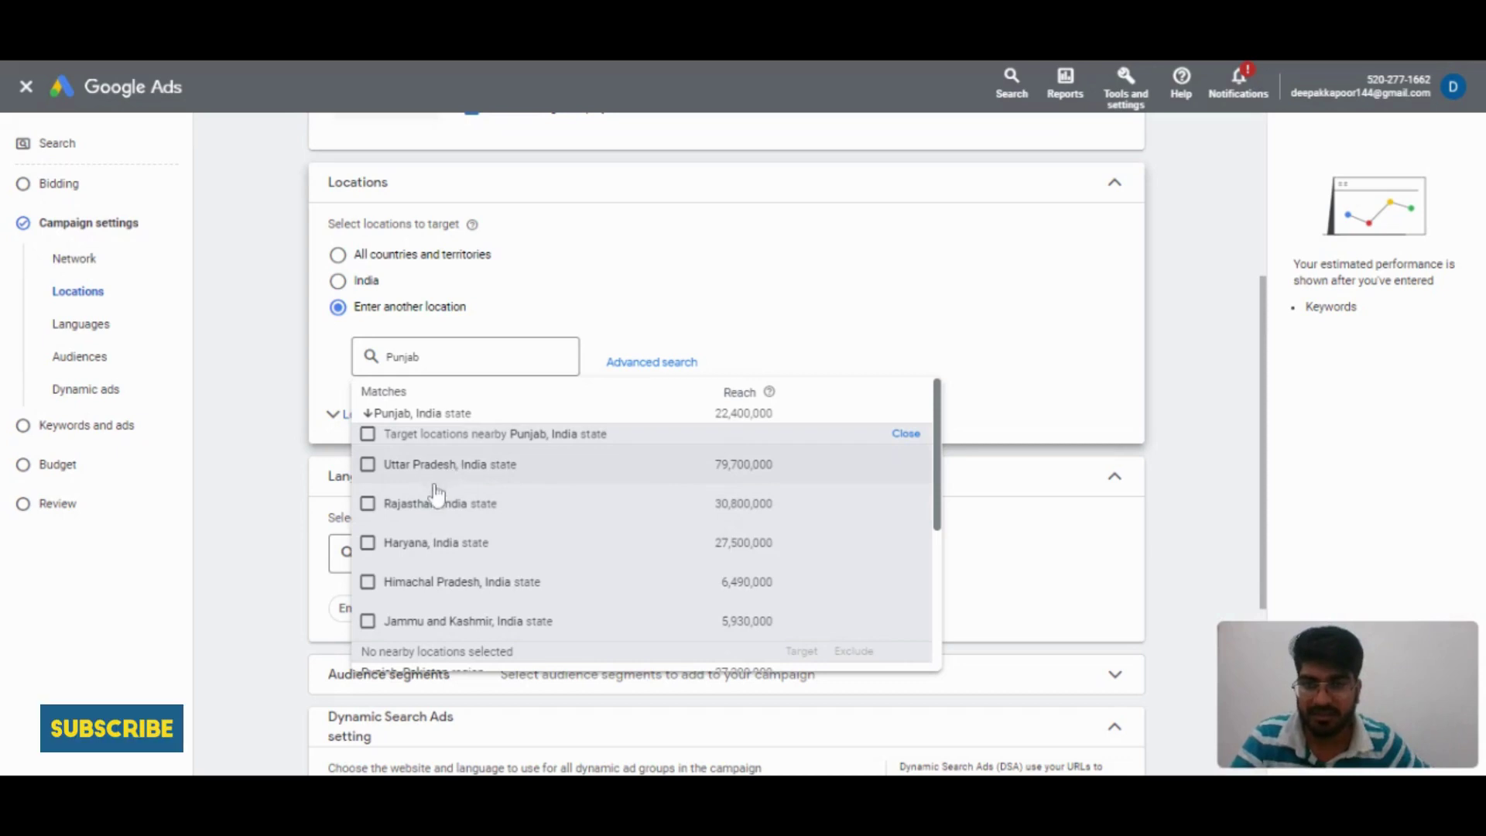
pyautogui.scroll(-3, 428, 633)
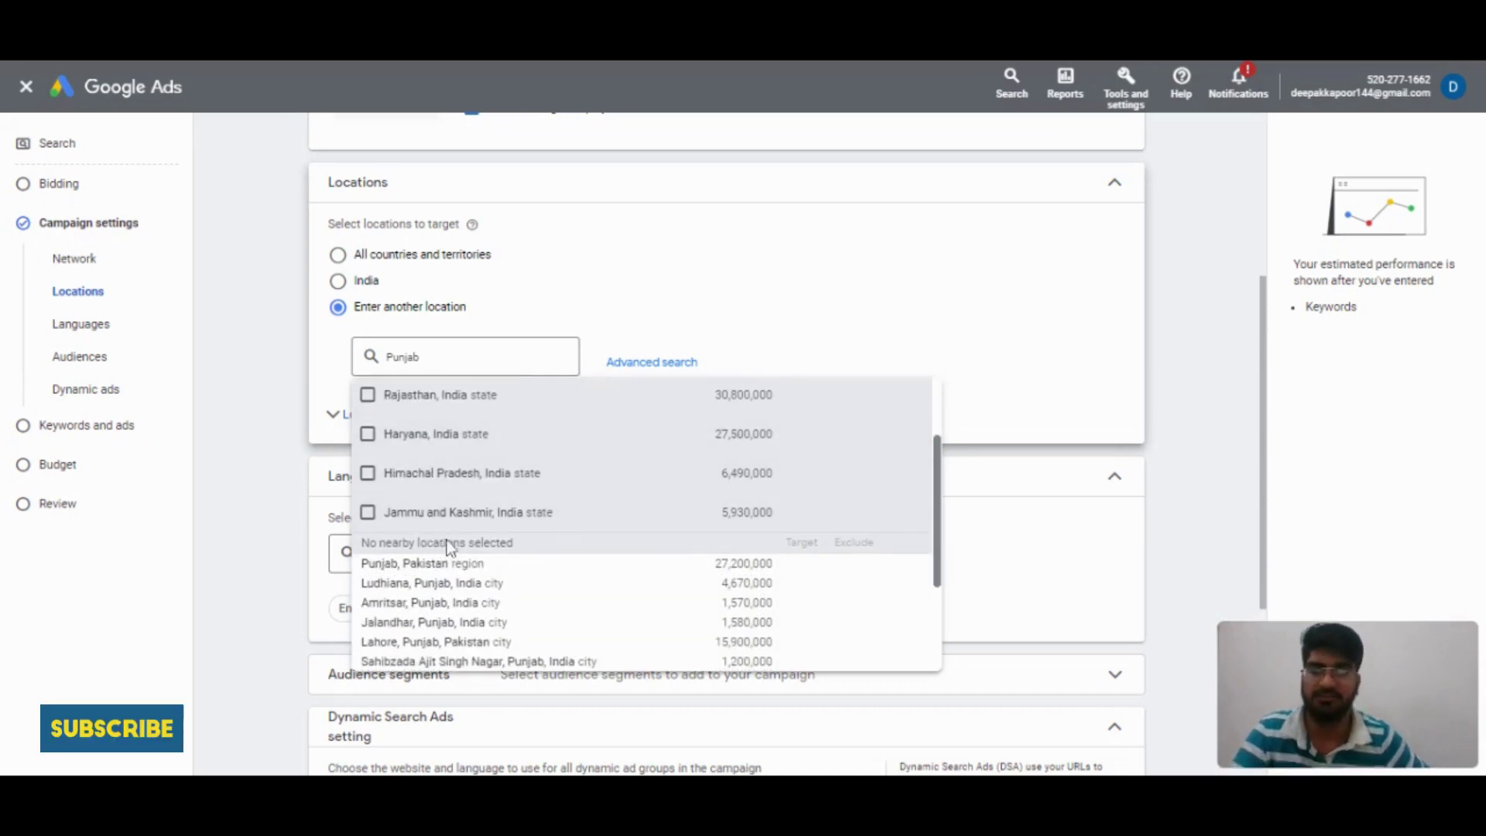
pyautogui.click(565, 362)
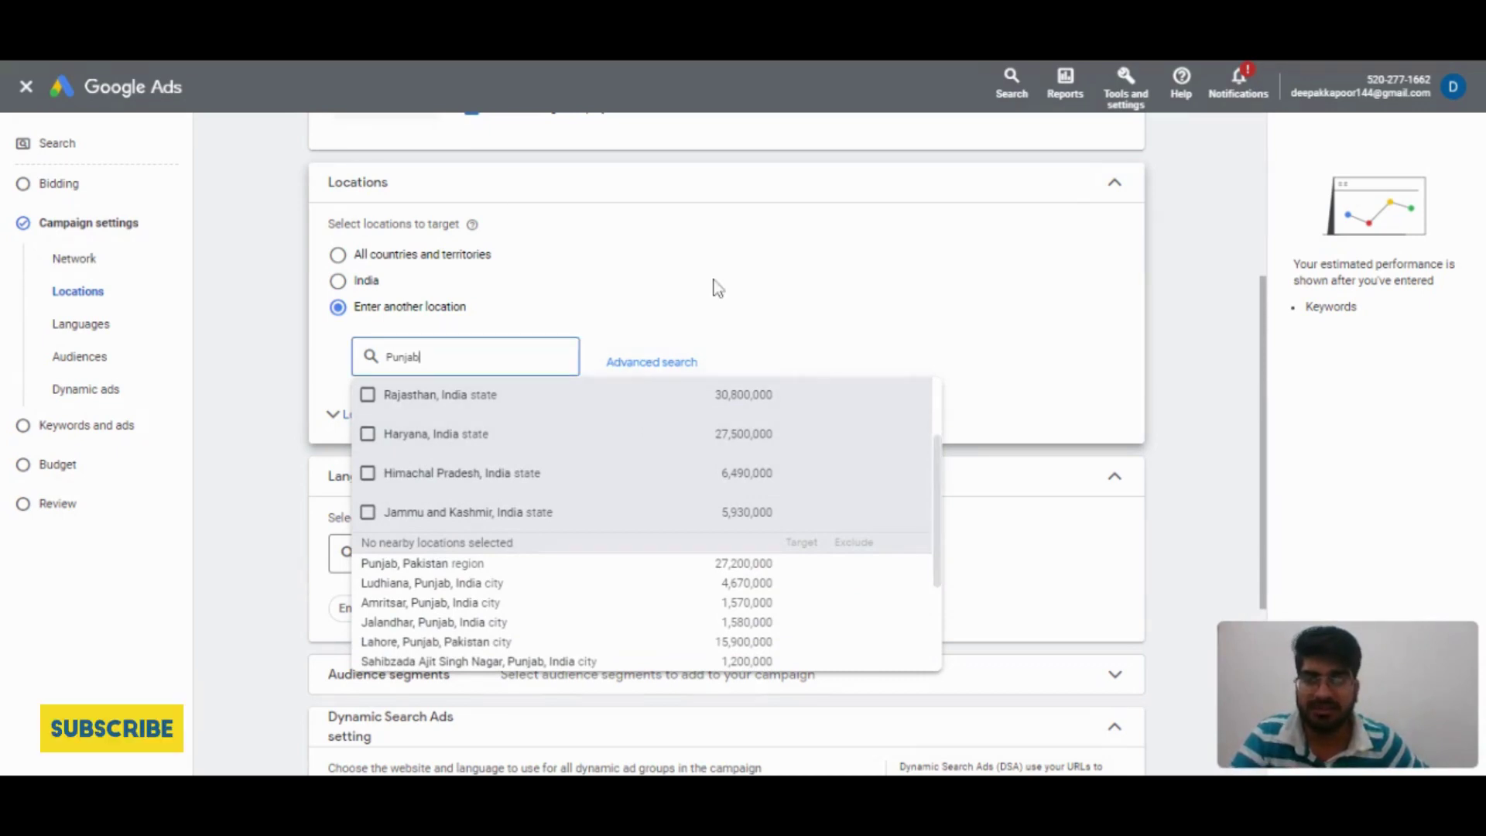
pyautogui.hotkey('ctrl', 'a')
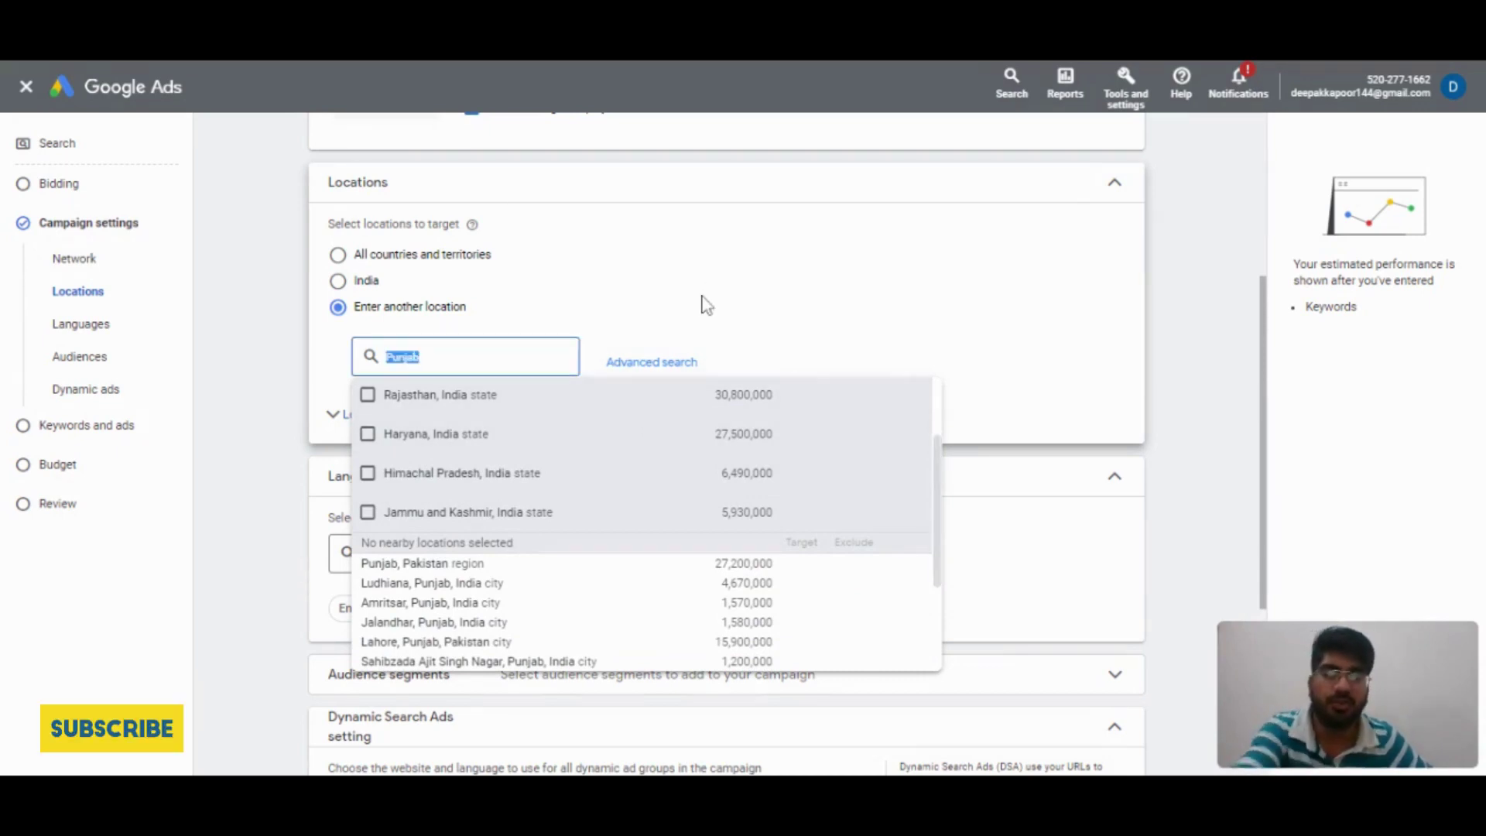
pyautogui.press('BackSpace')
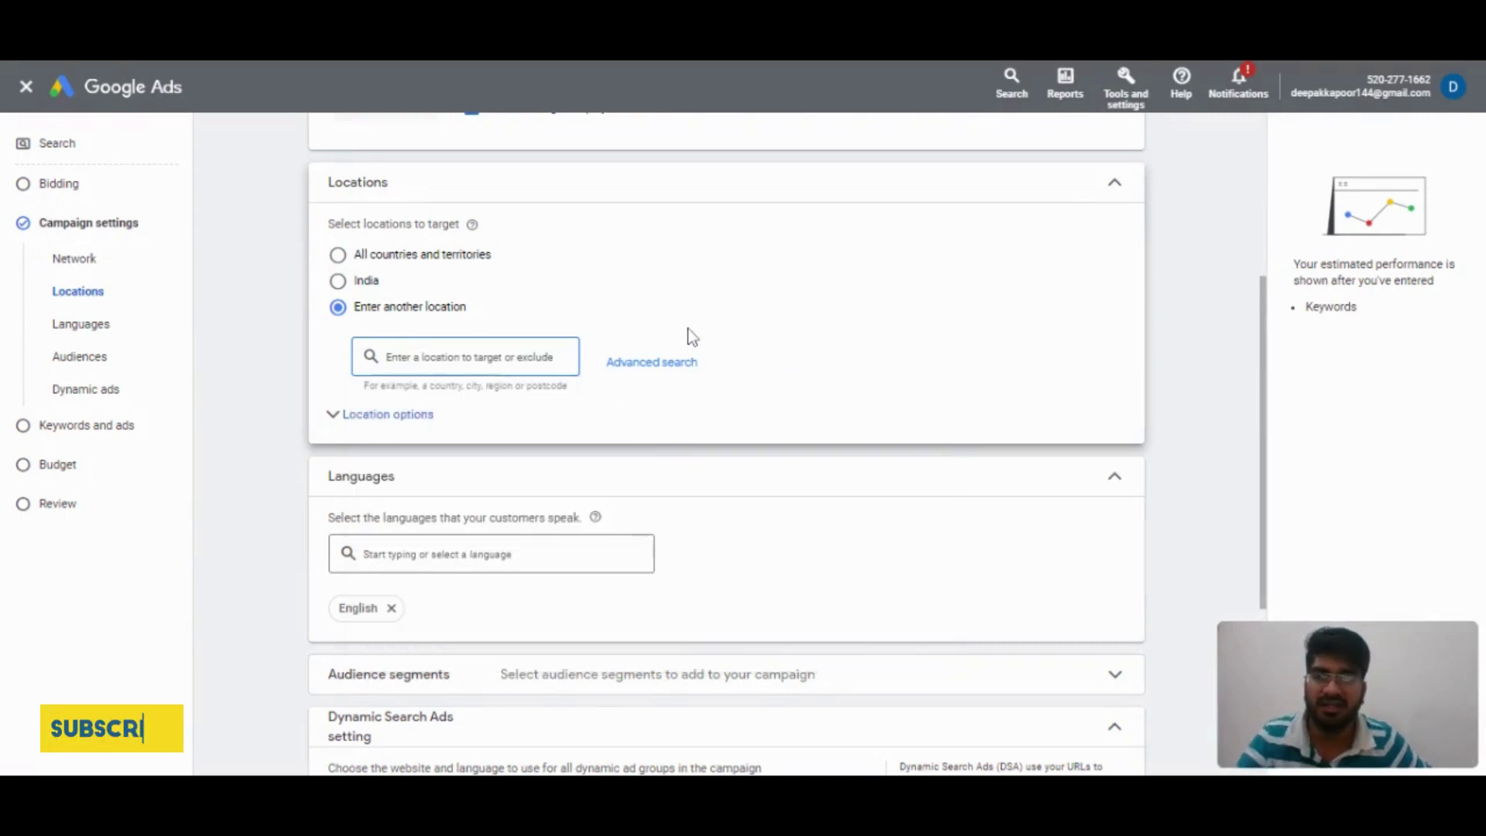
# Step: In the advanced location search, enable adding locations in bulk and search for Delhi, Punjab, Haryana and Bihar
pyautogui.click(667, 366)
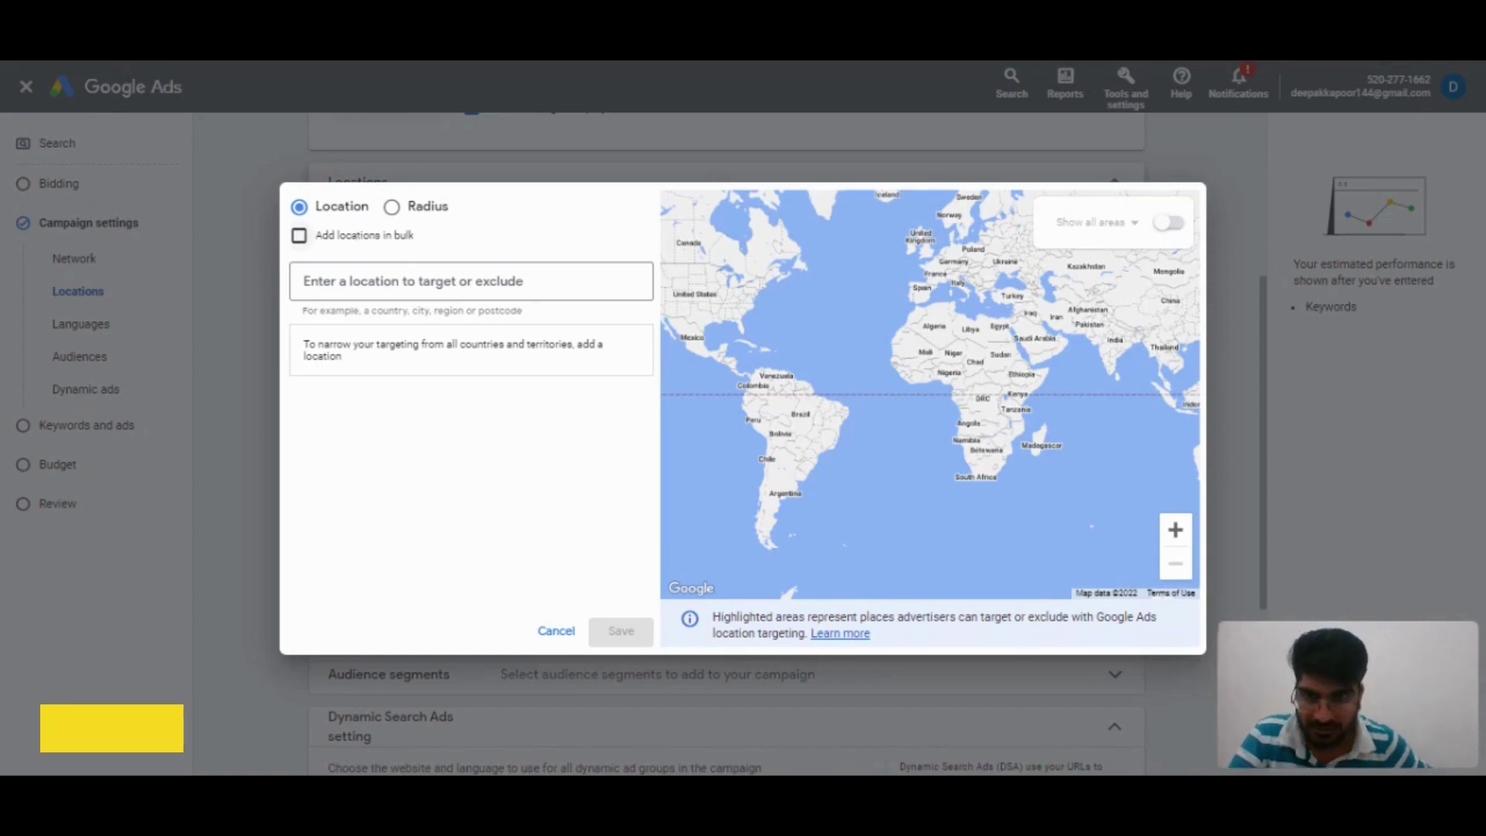
pyautogui.click(360, 238)
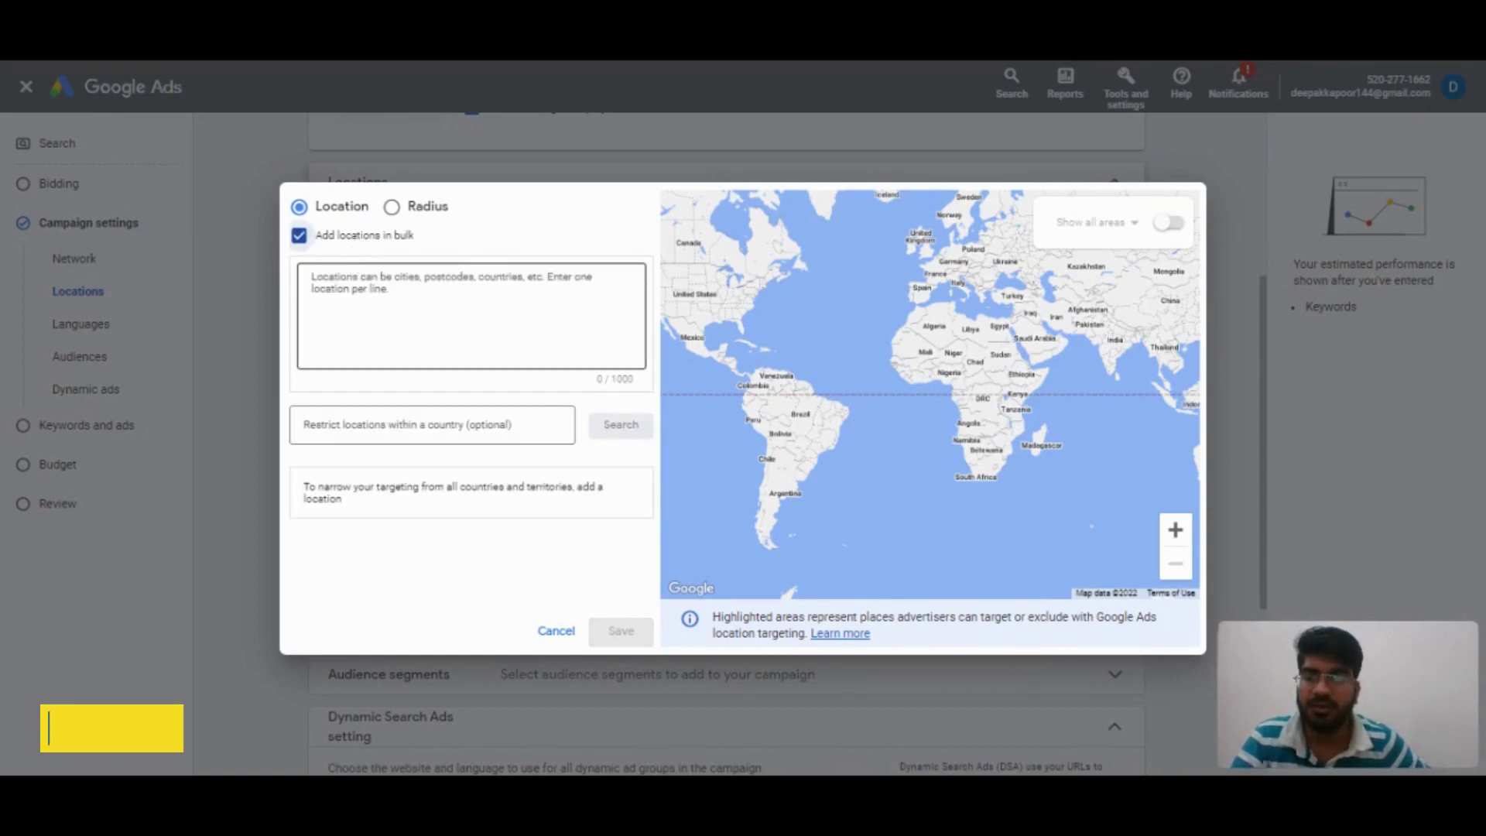
pyautogui.write('D')
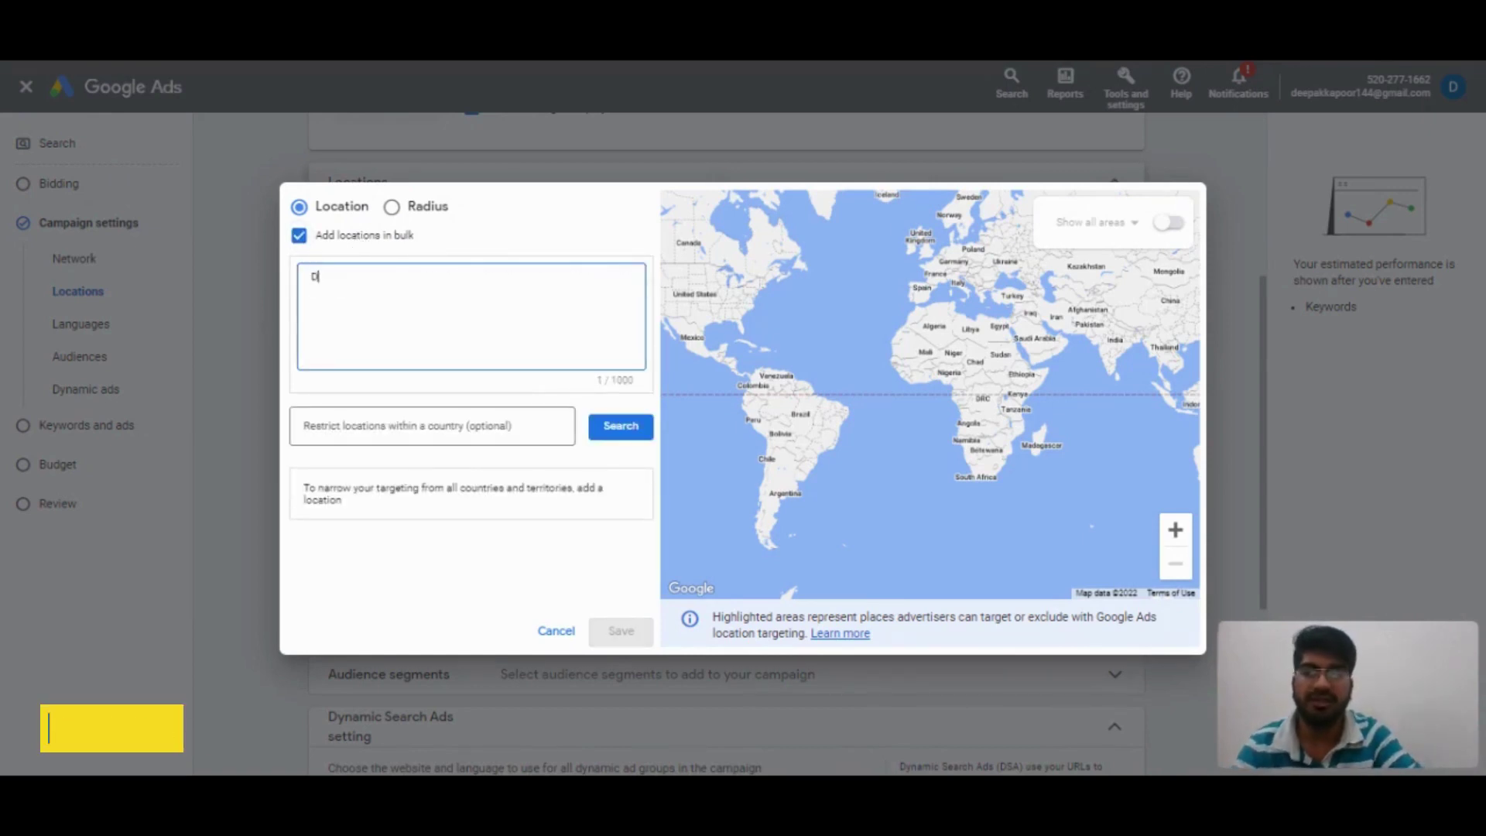
pyautogui.write('elhi')
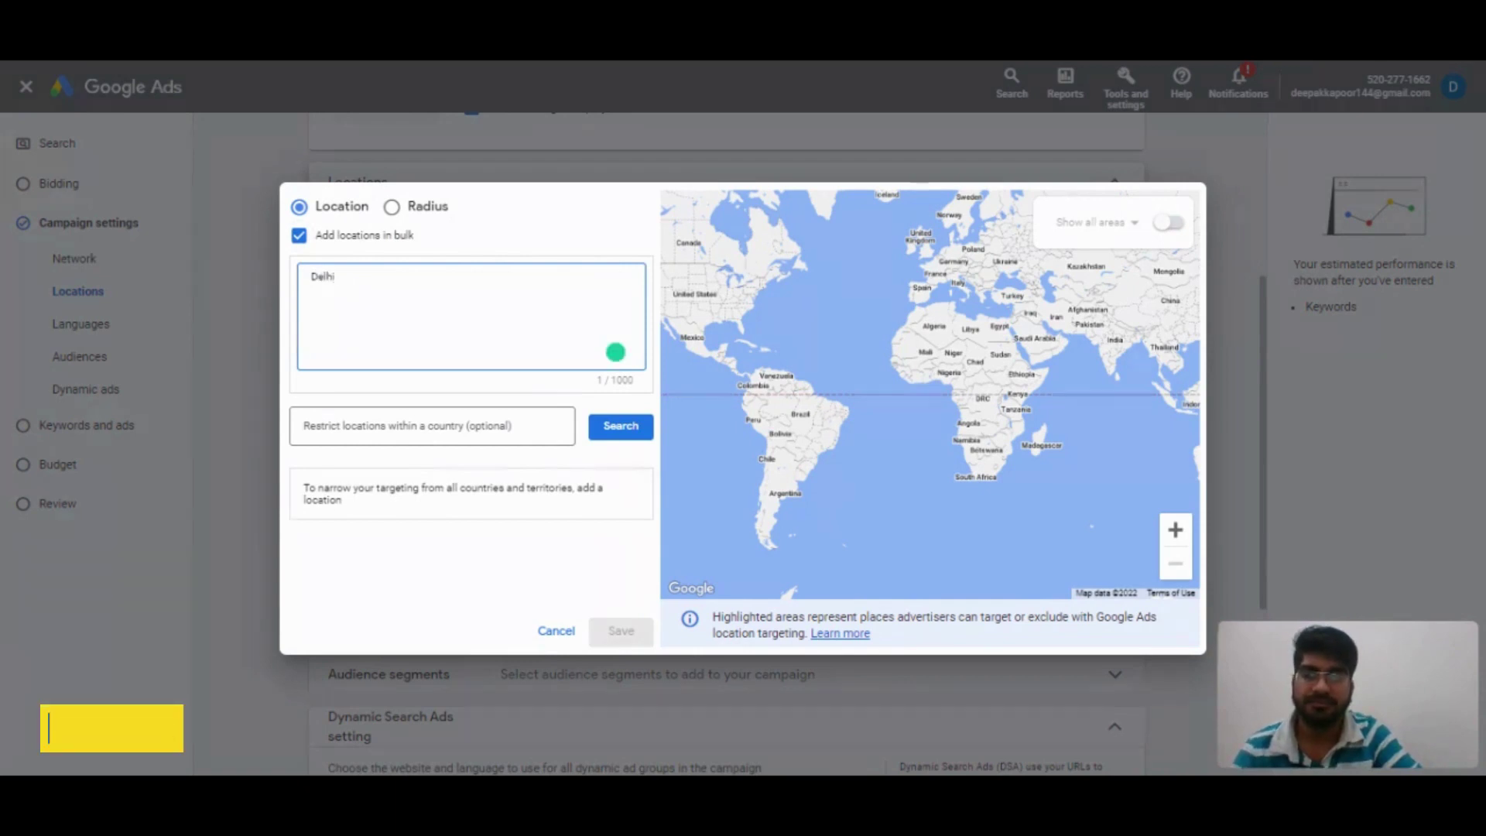
pyautogui.press('Return')
pyautogui.write('P')
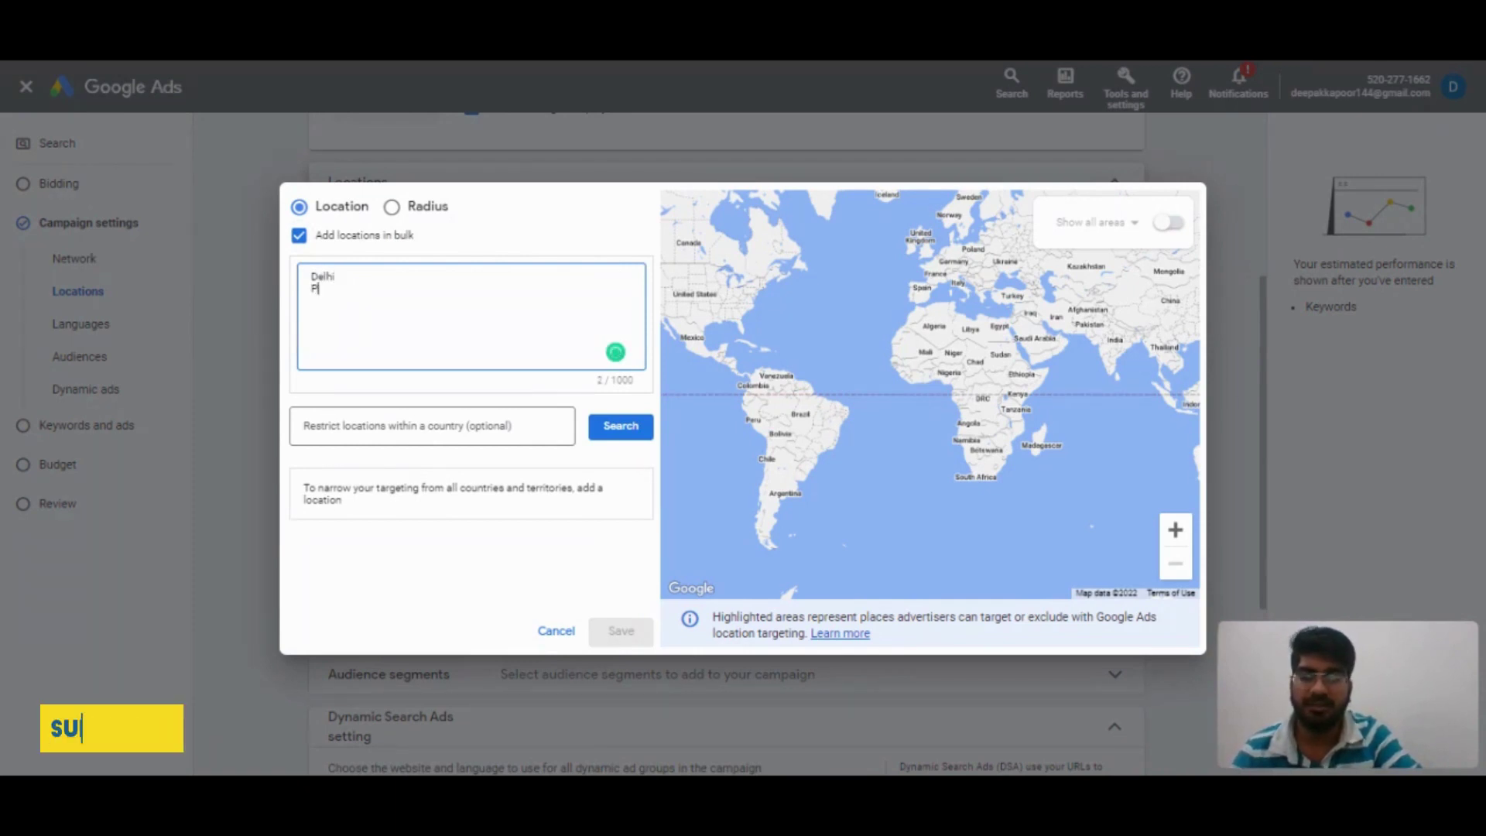
pyautogui.write('un')
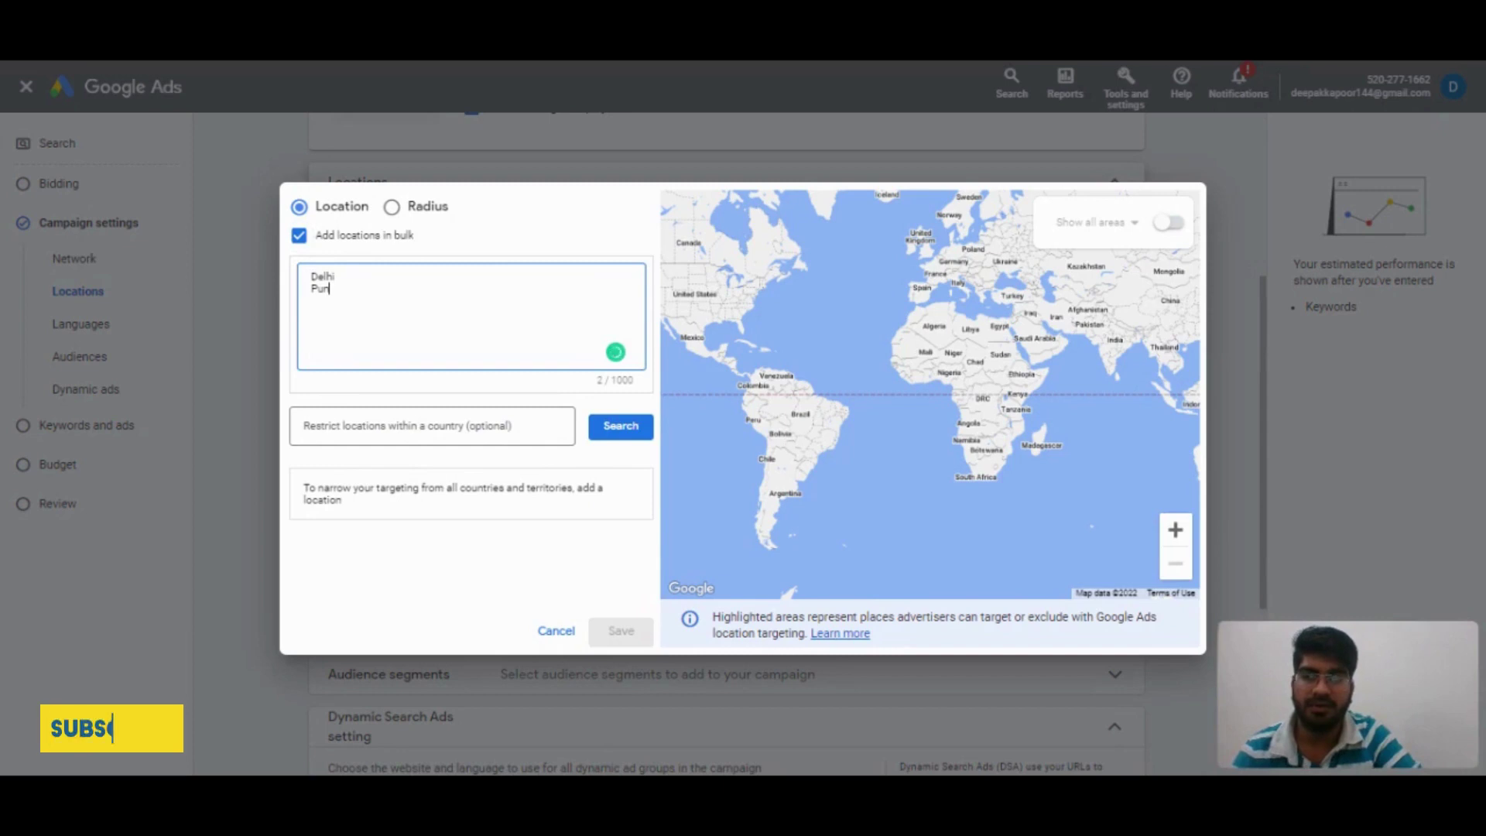
pyautogui.write('jab')
pyautogui.press('Return')
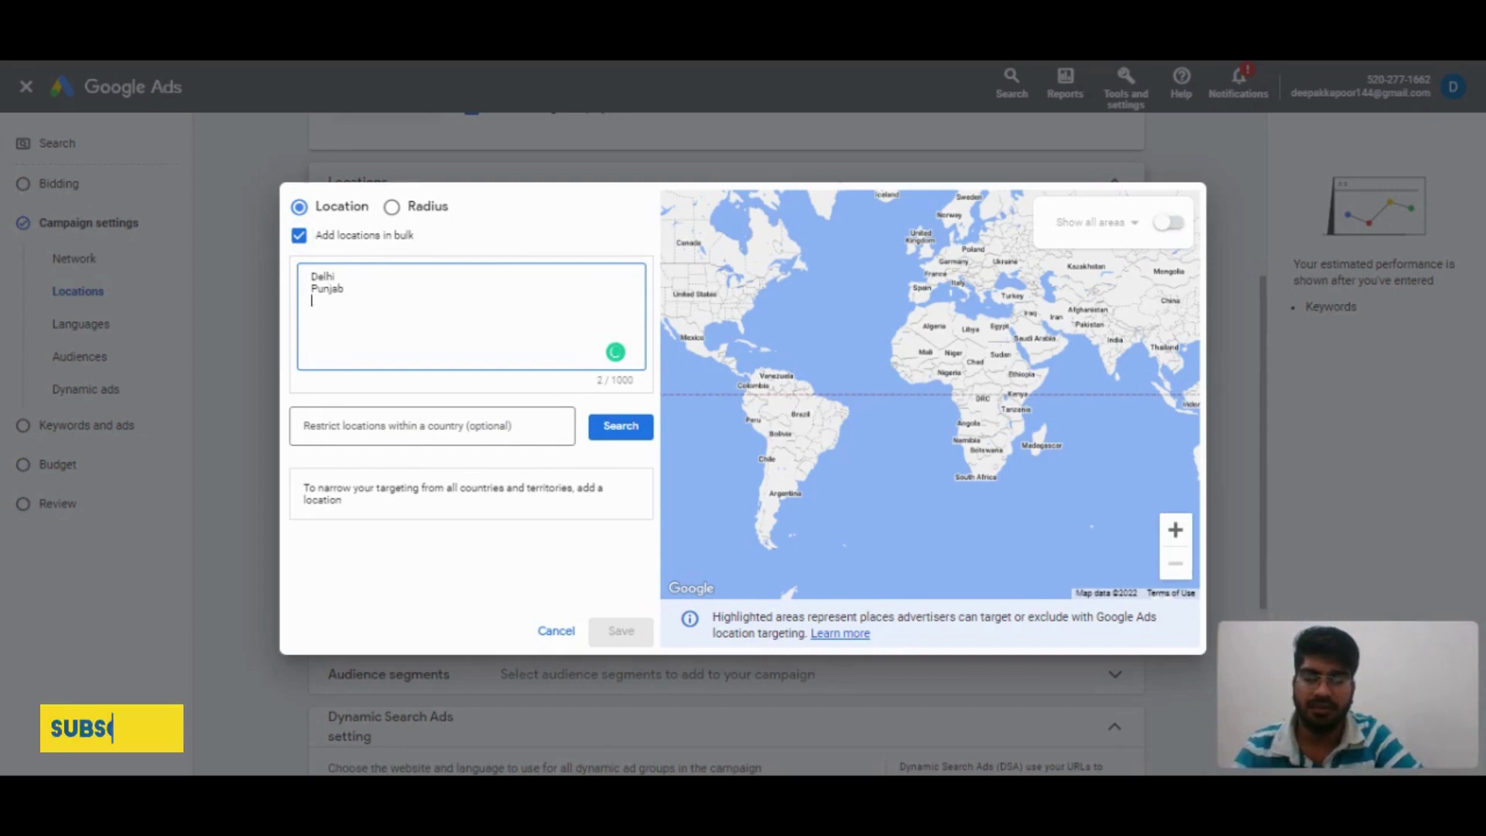
pyautogui.write('Haryana')
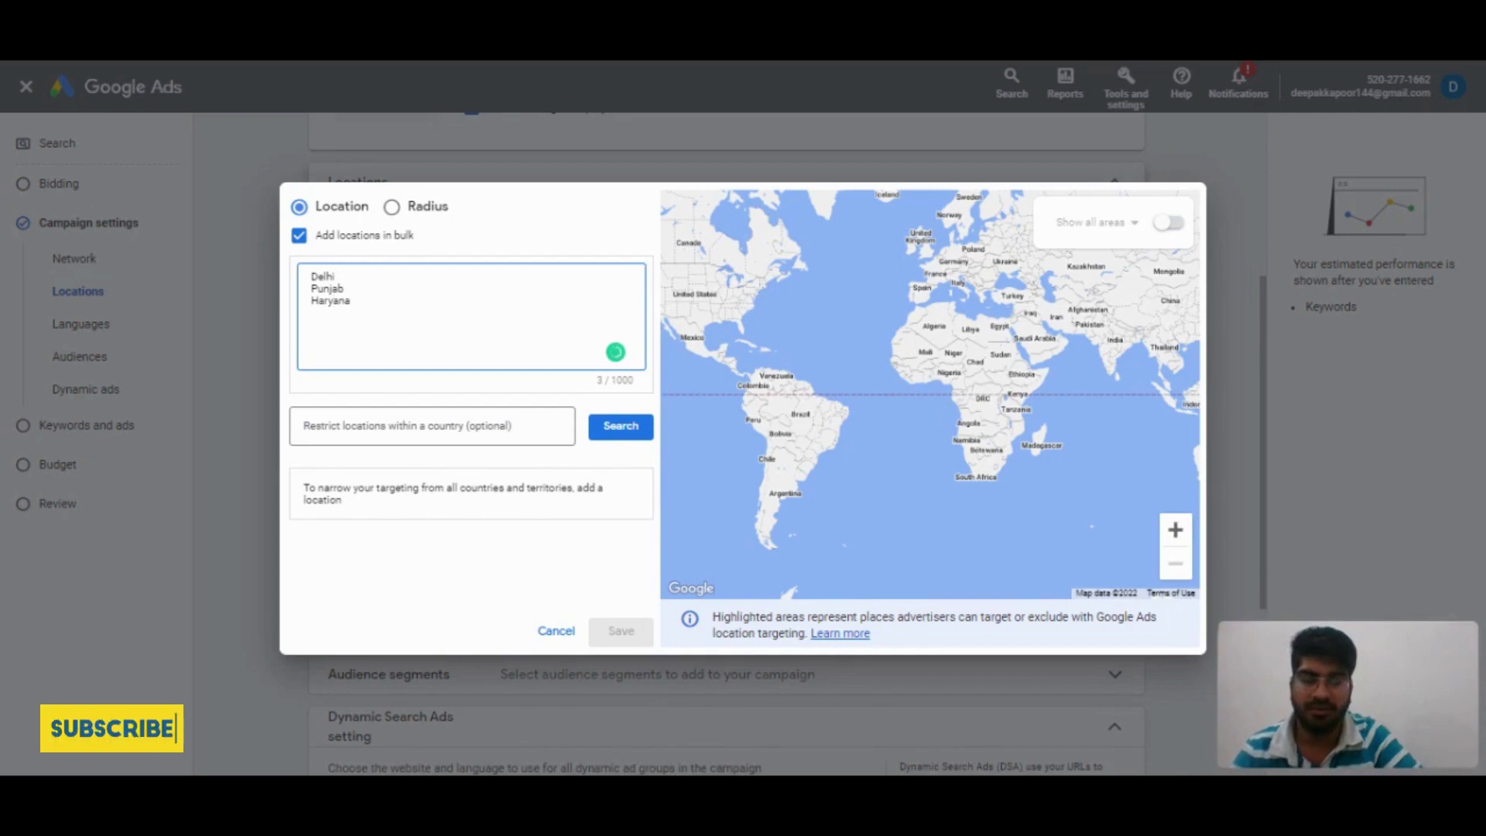
pyautogui.press('Return')
pyautogui.write('Bi')
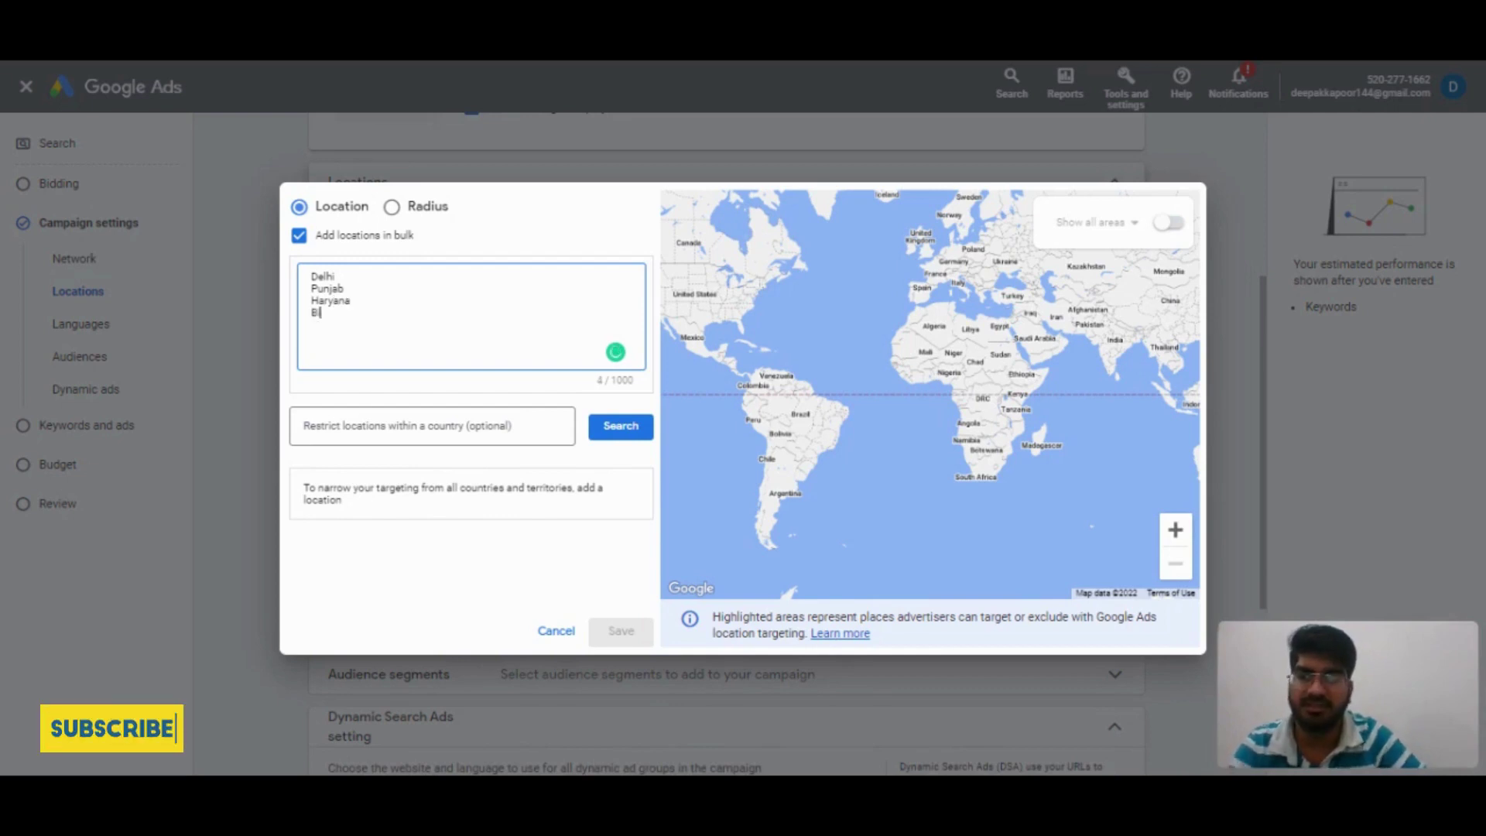
pyautogui.write('har')
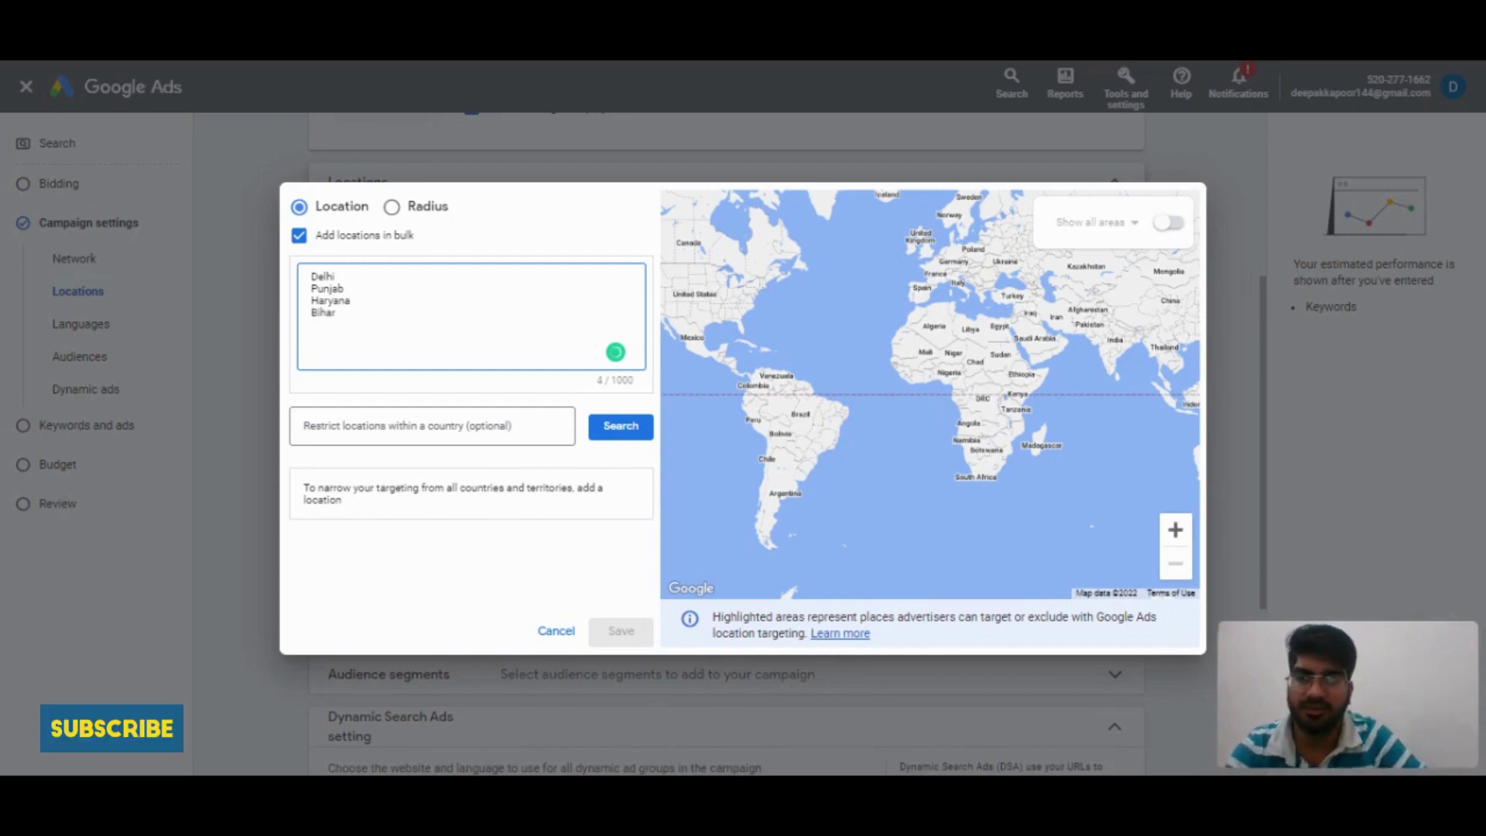
pyautogui.click(619, 427)
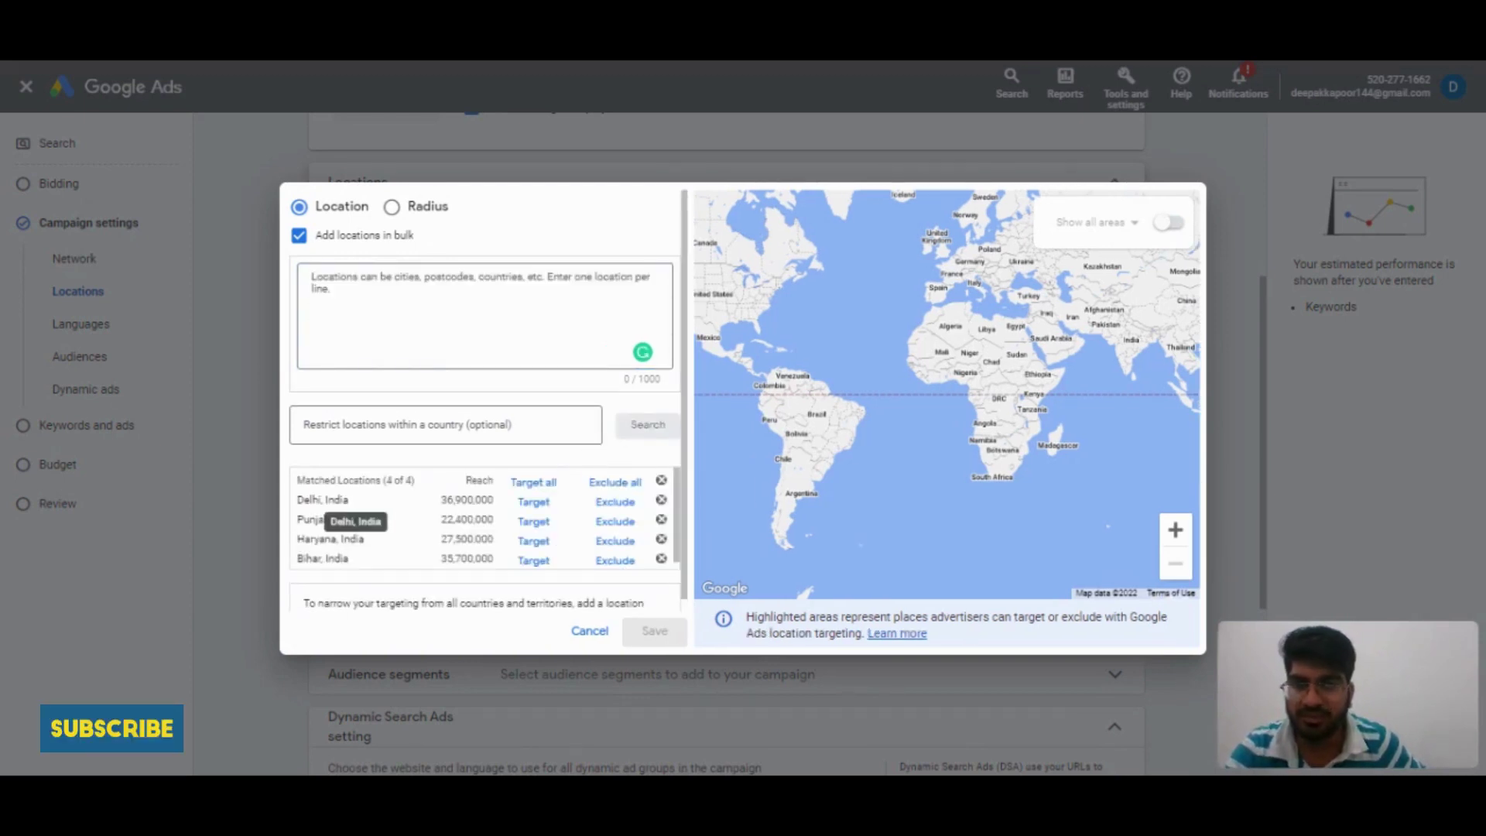
# Step: Compare the reach figures of the matched locations Delhi, Punjab, Haryana and Bihar
pyautogui.scroll(-1, 357, 547)
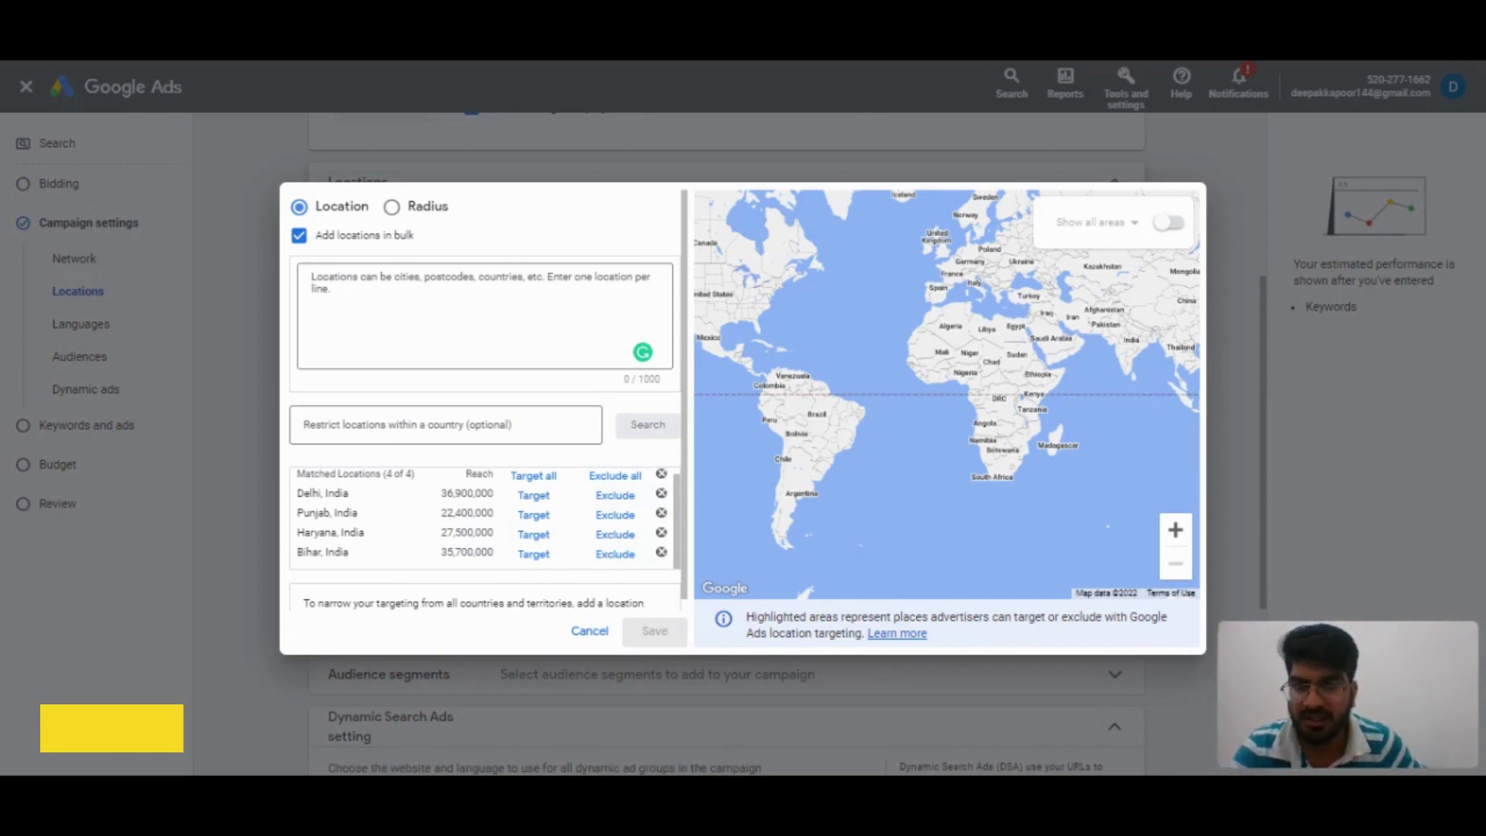
pyautogui.doubleClick(466, 493)
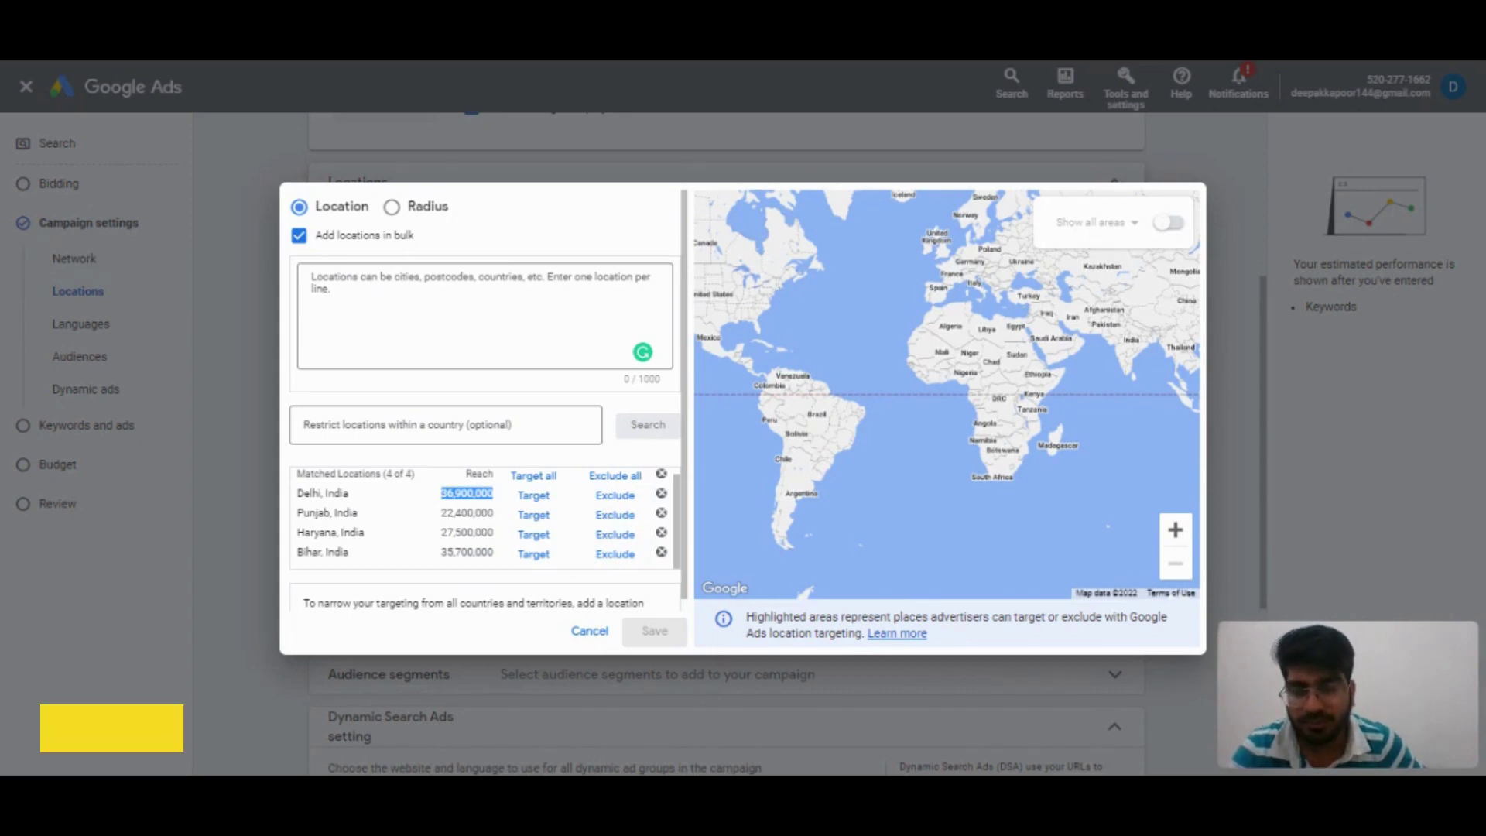
pyautogui.doubleClick(467, 513)
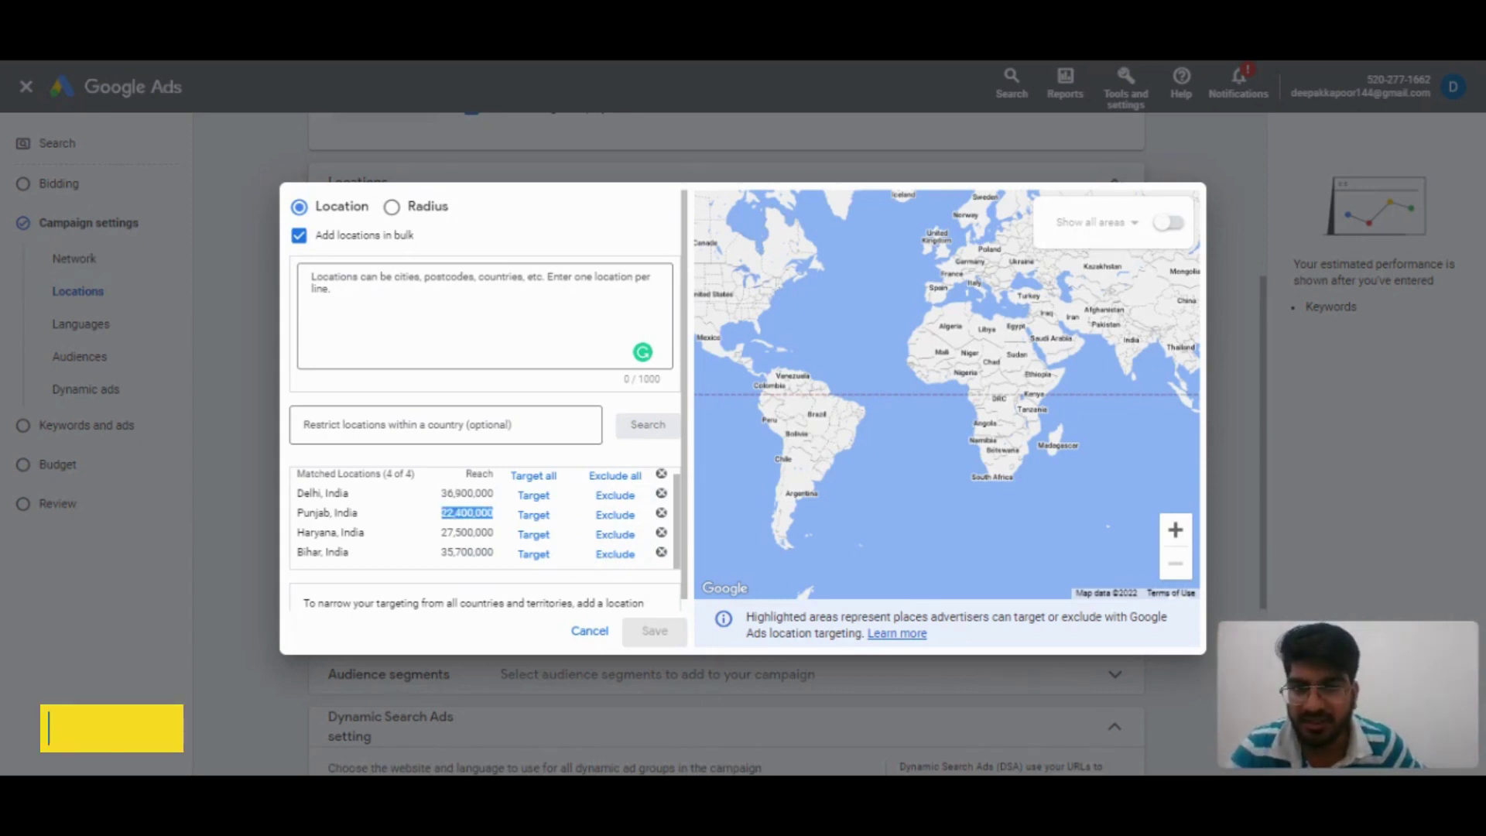
pyautogui.doubleClick(467, 533)
pyautogui.doubleClick(467, 551)
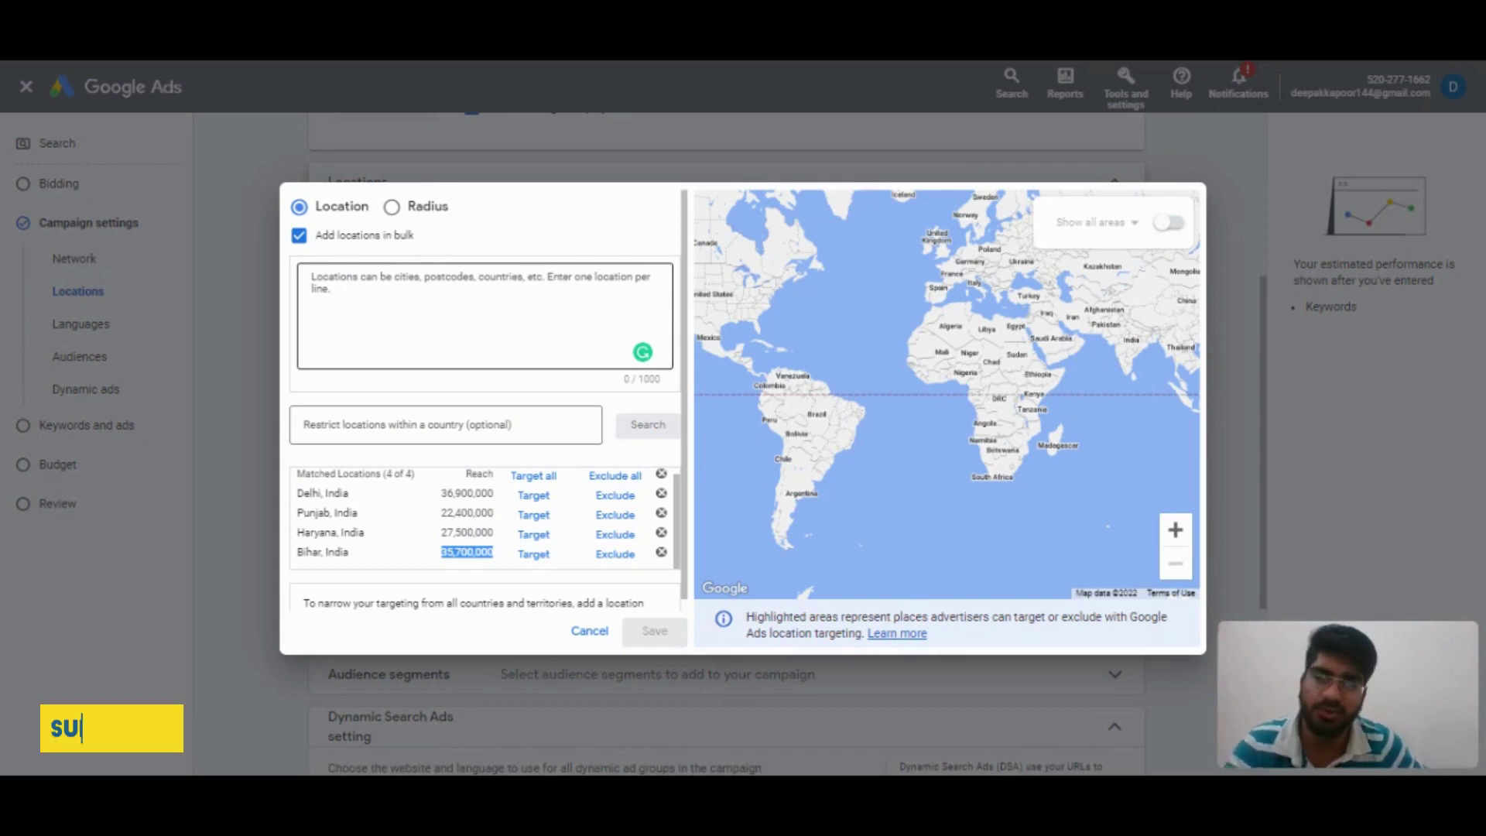
# Step: Clear the matched states and list the postcodes 110059, 110032, 110006 and 110092 for the bulk location search
pyautogui.click(484, 316)
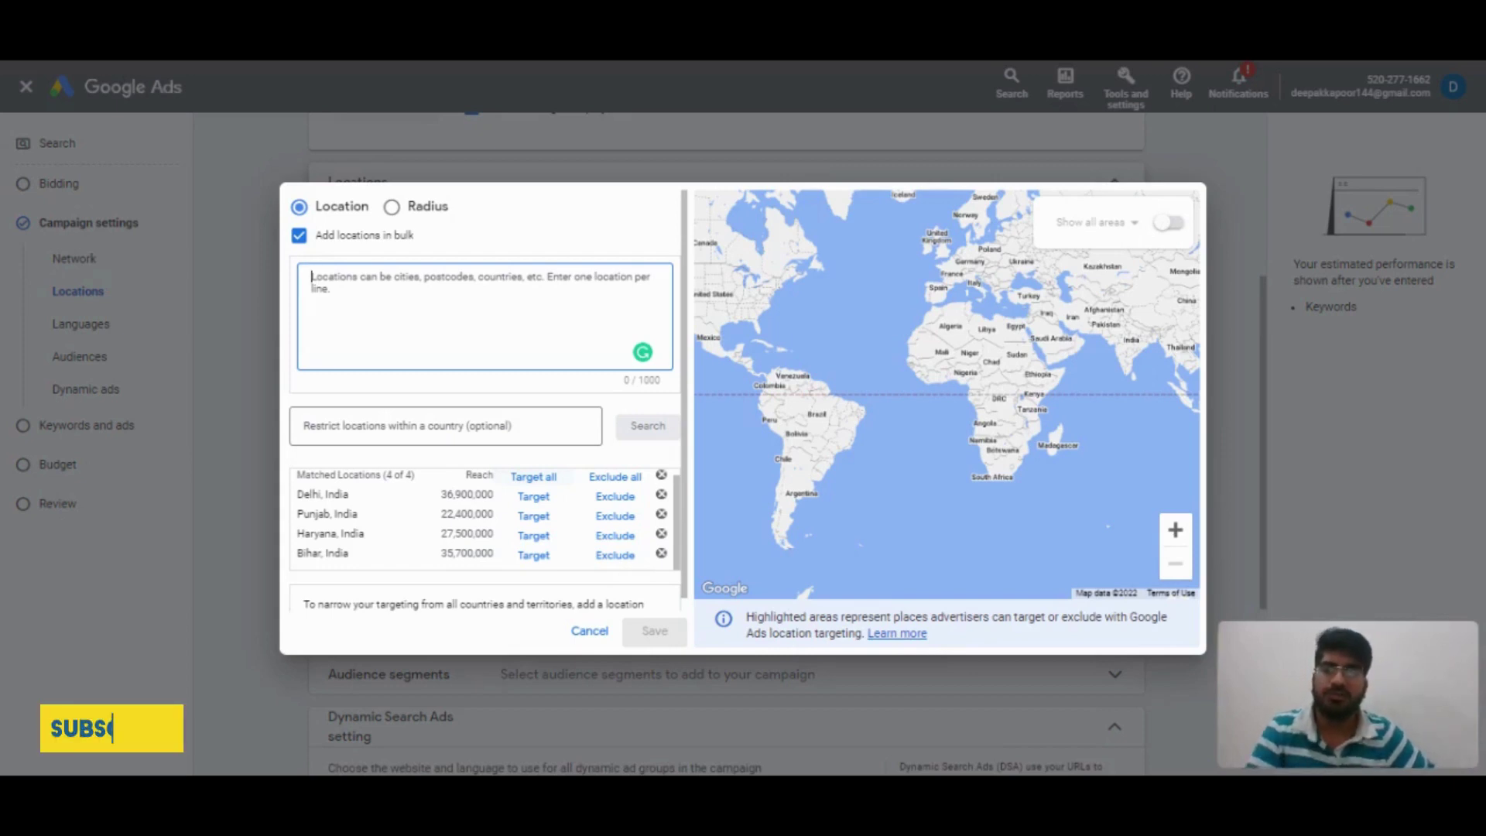
pyautogui.click(663, 476)
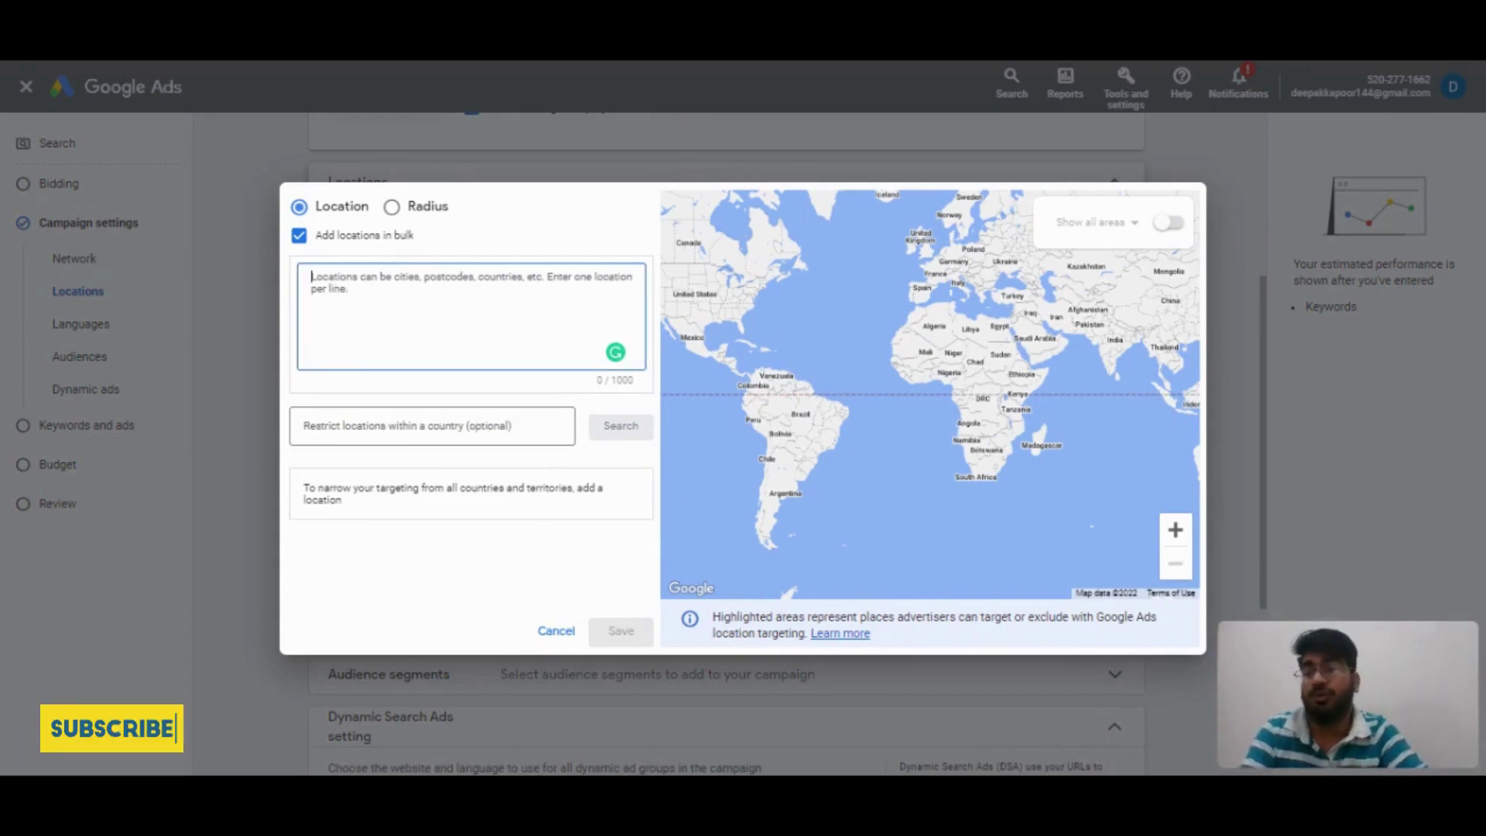
pyautogui.write('1')
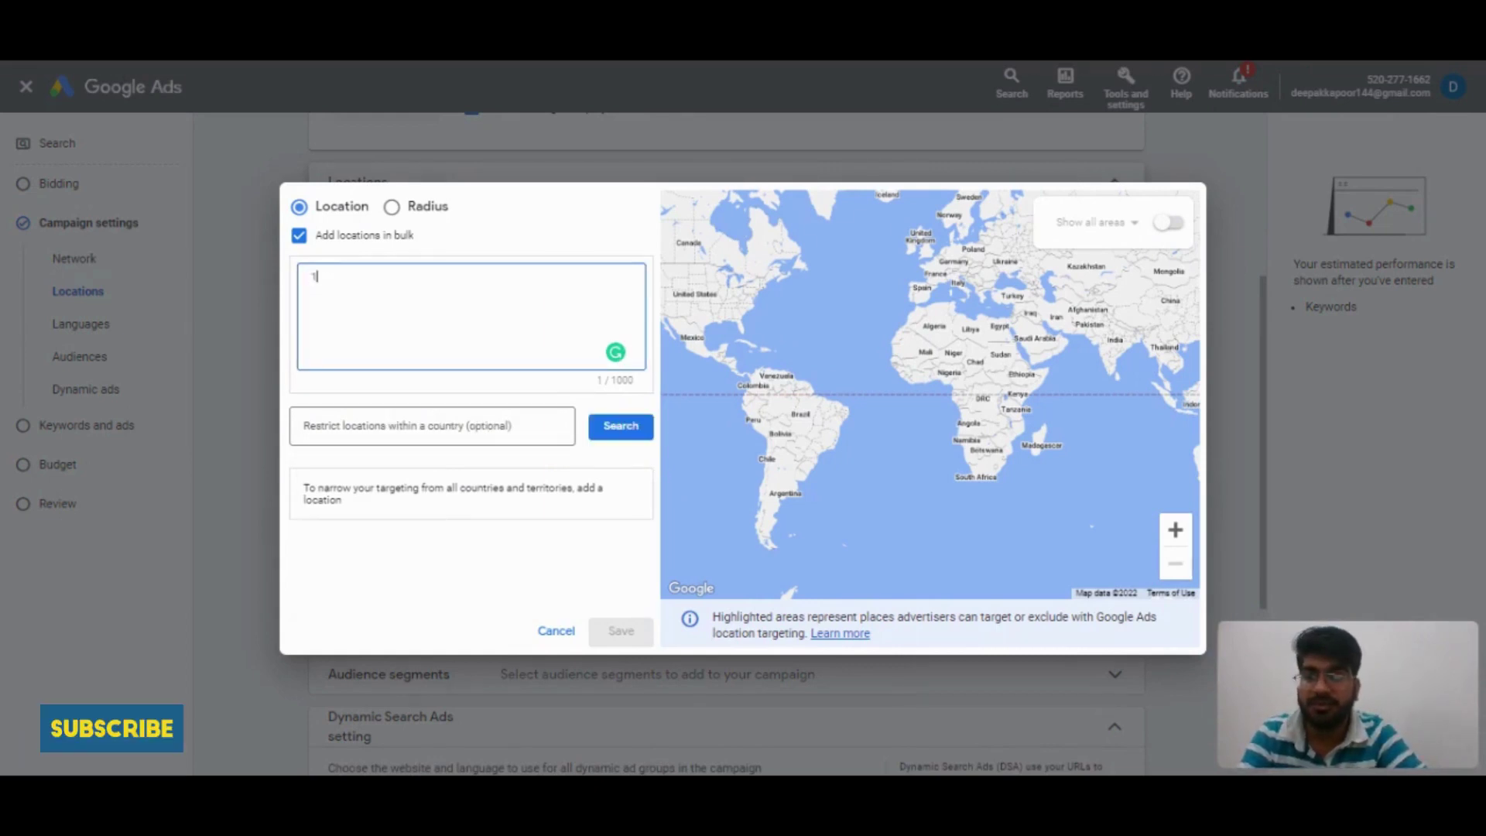
pyautogui.write('10059')
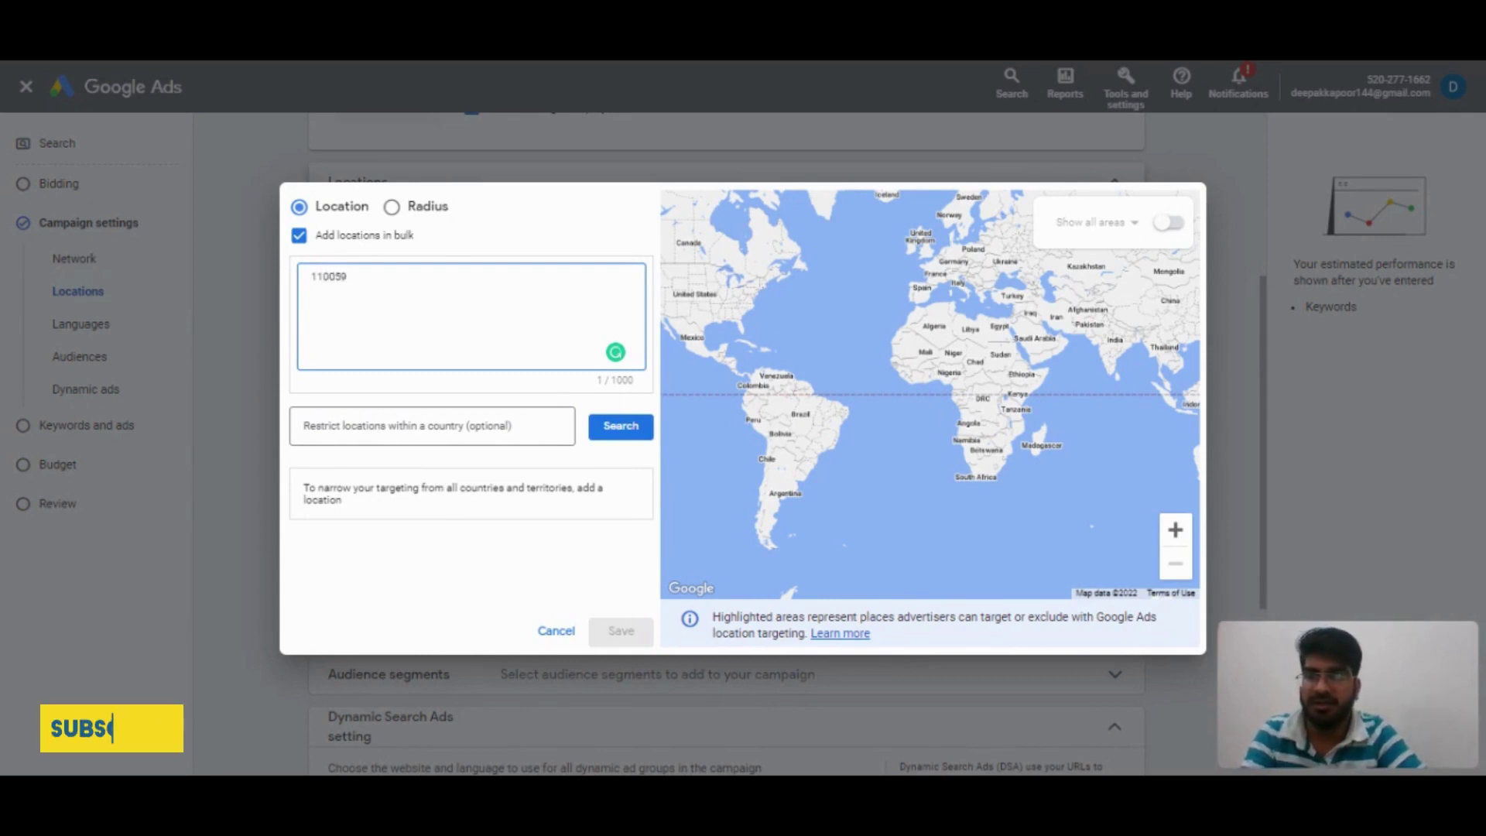
pyautogui.press('Return')
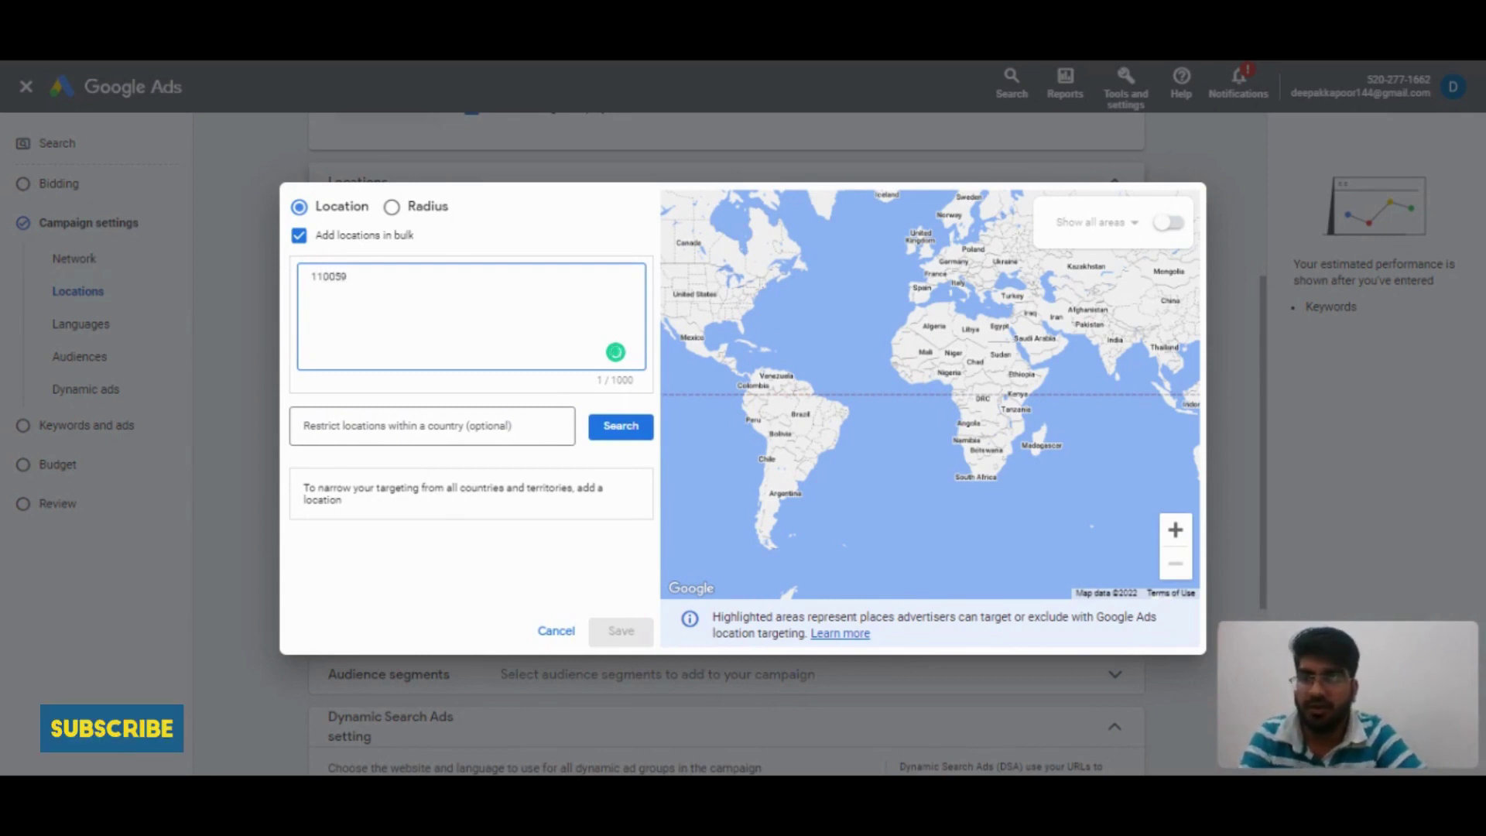
pyautogui.write('11')
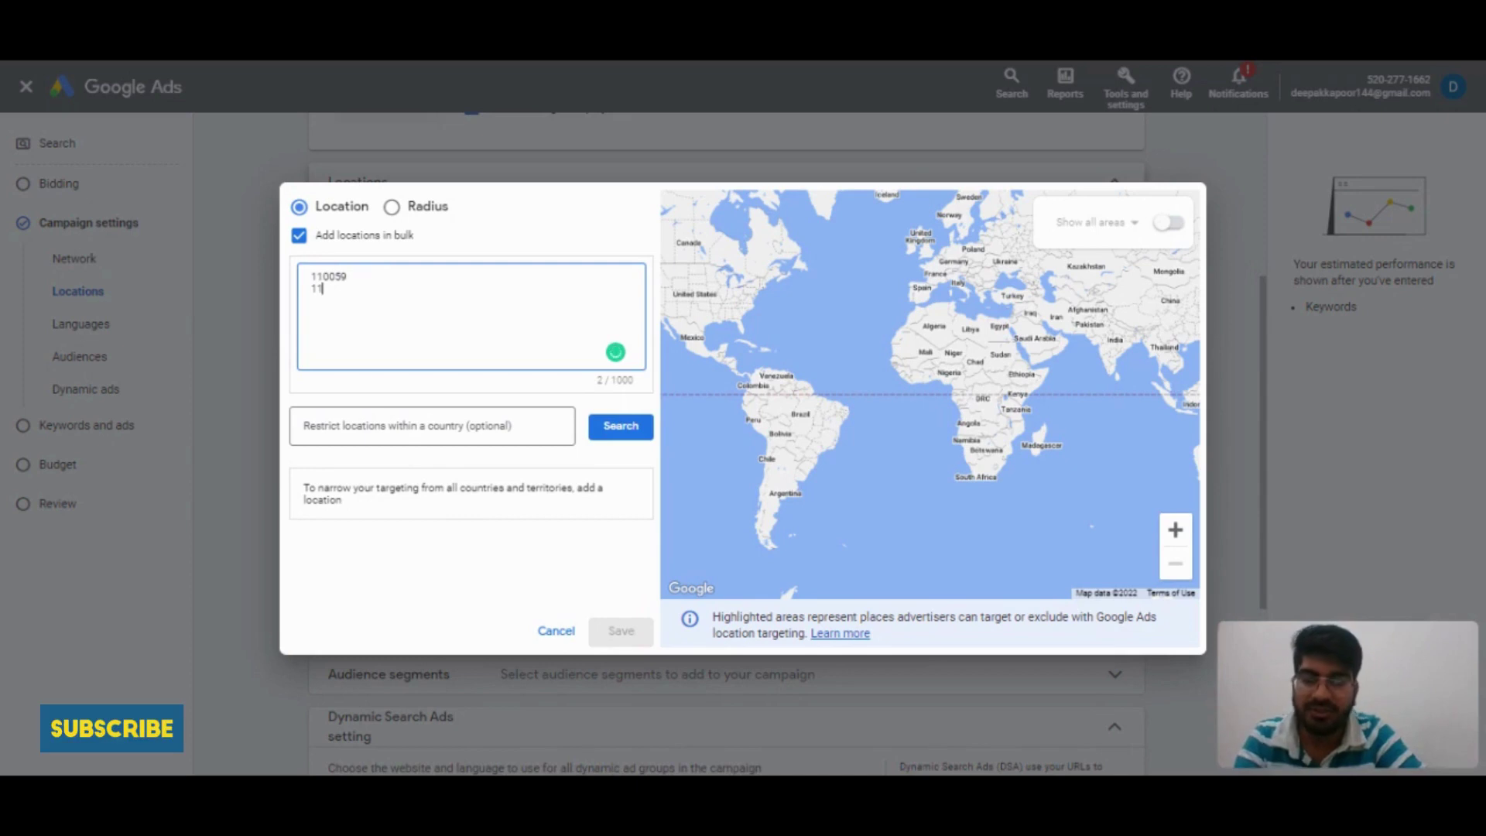
pyautogui.write('0032')
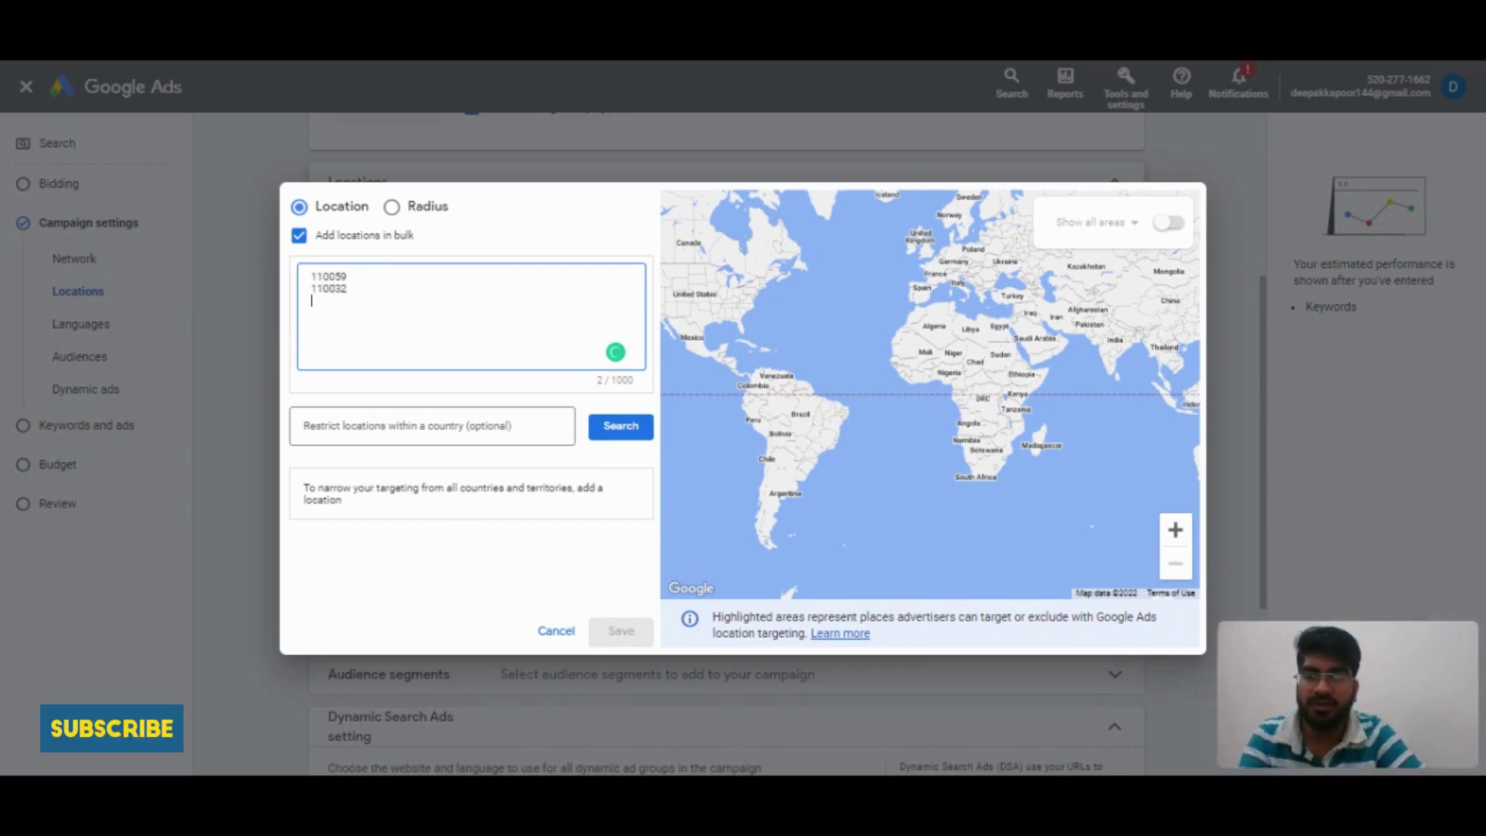
pyautogui.press('Return')
pyautogui.write('110006')
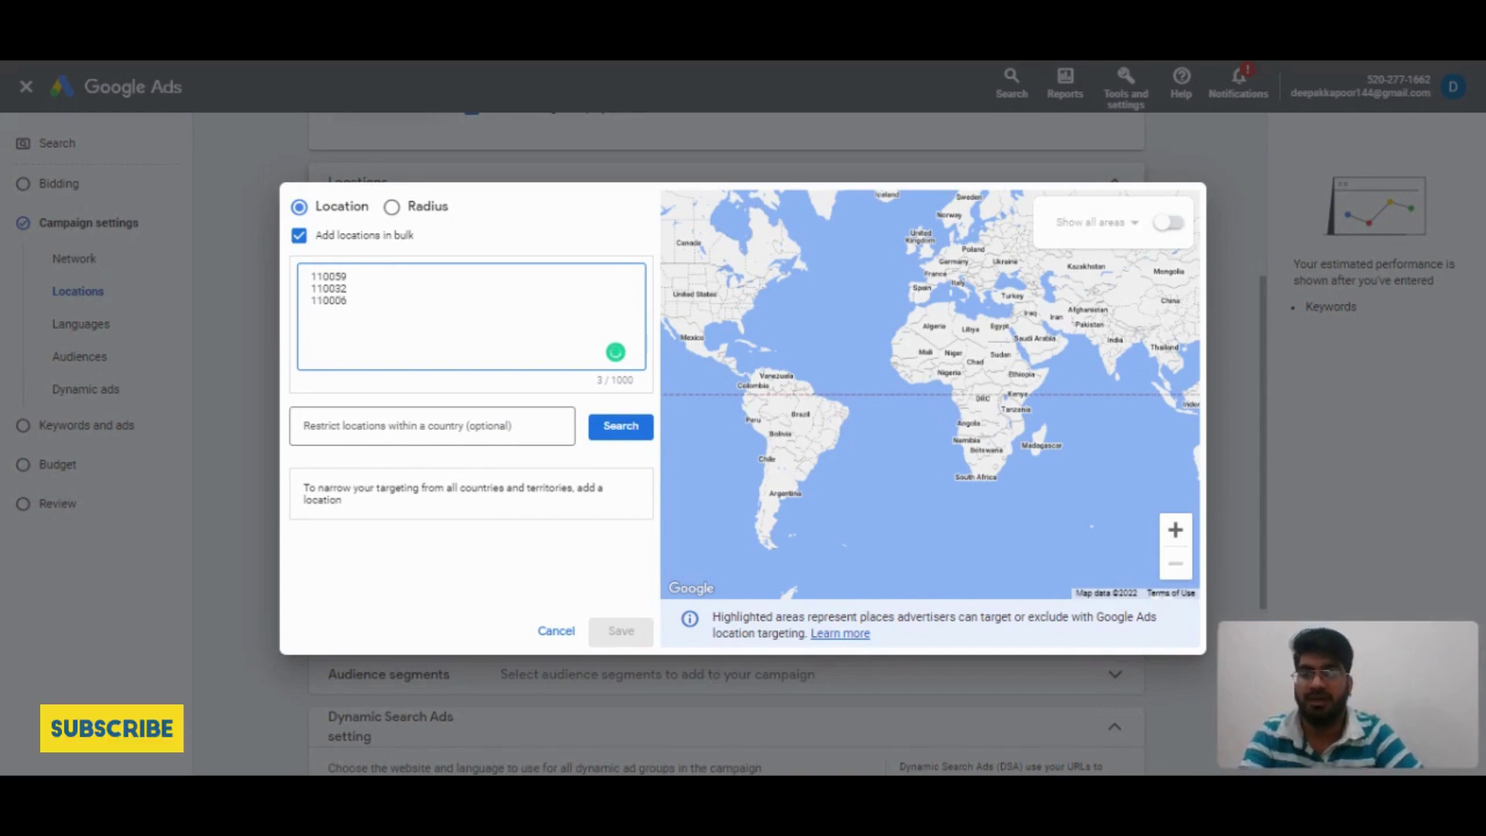
pyautogui.press('Return')
pyautogui.write('11')
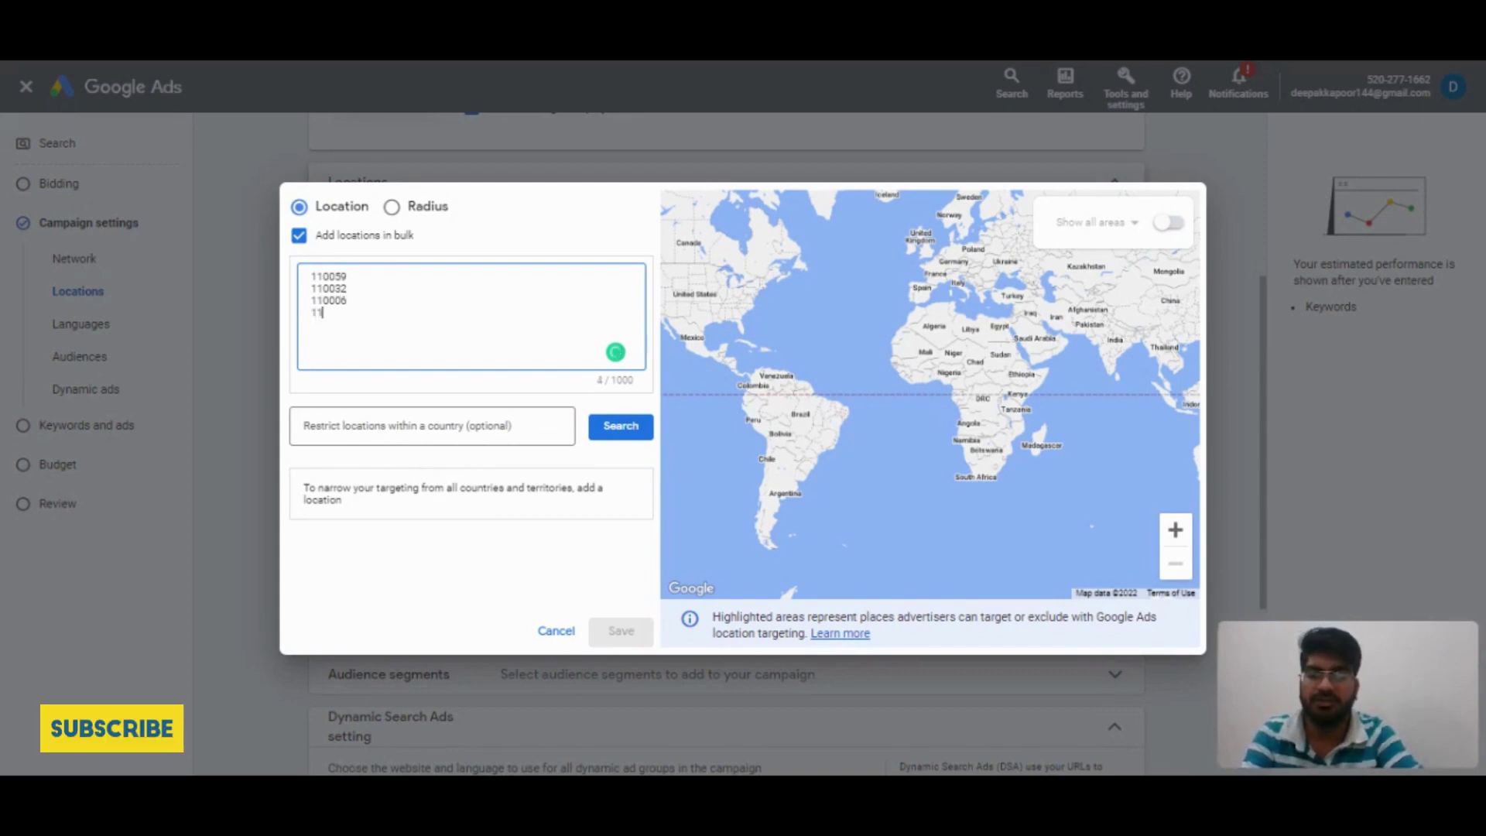
pyautogui.write('0092')
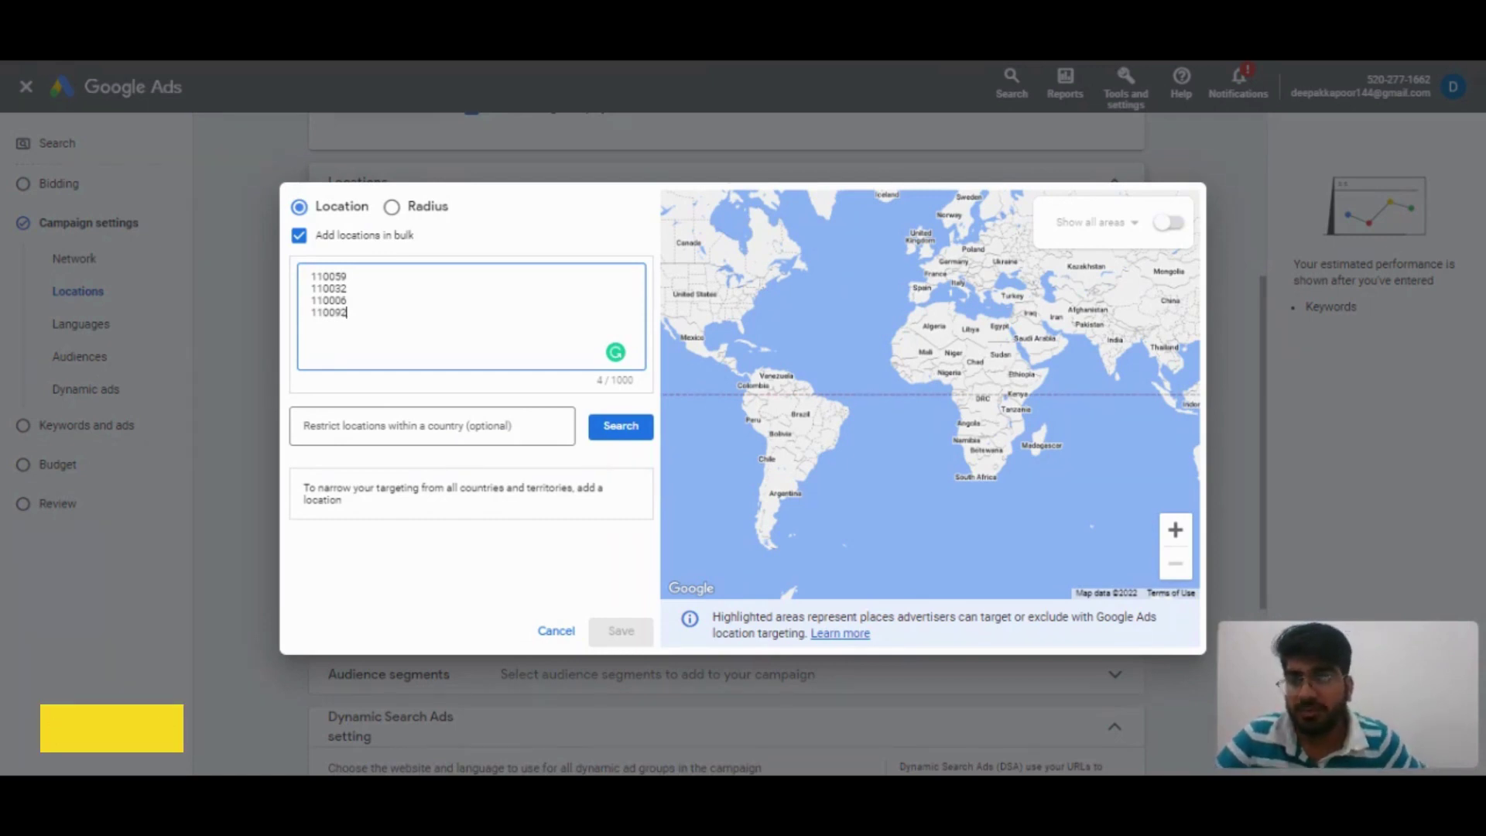
# Step: Search for the four listed postcodes and target each of the matched Delhi locations
pyautogui.hotkey('ctrl', 'a')
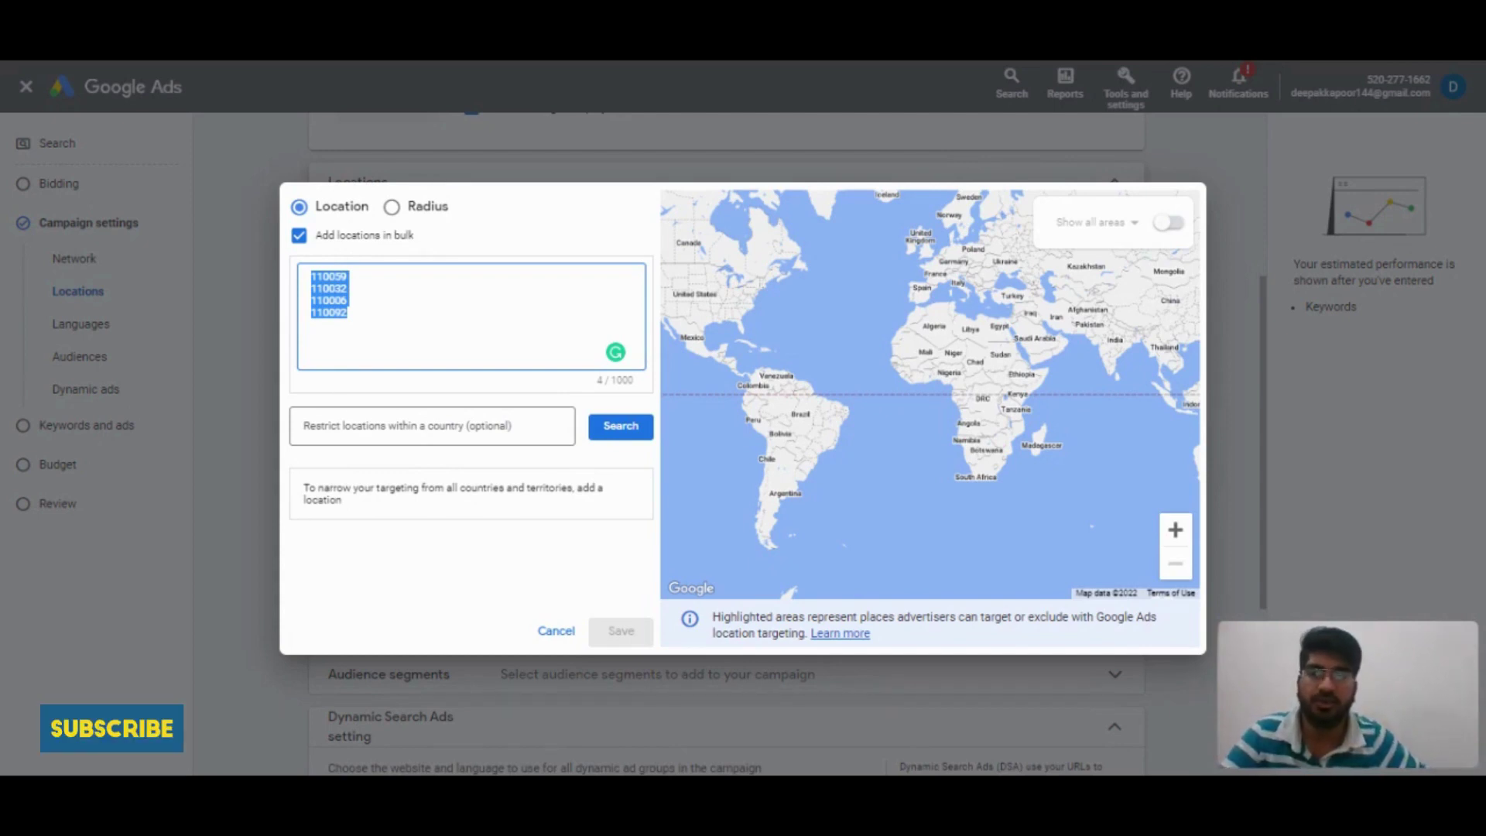
pyautogui.click(342, 312)
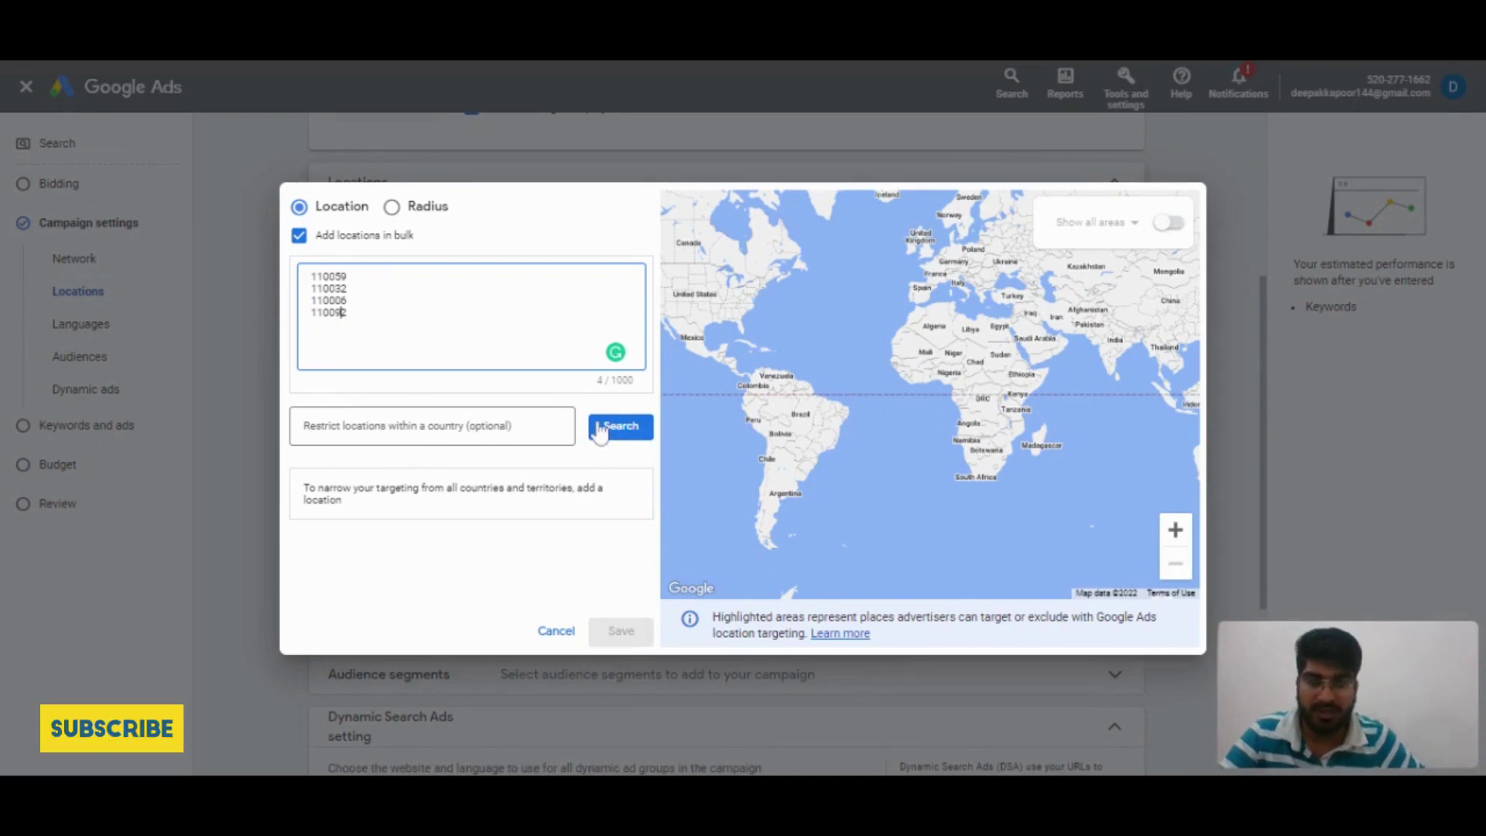
pyautogui.click(620, 439)
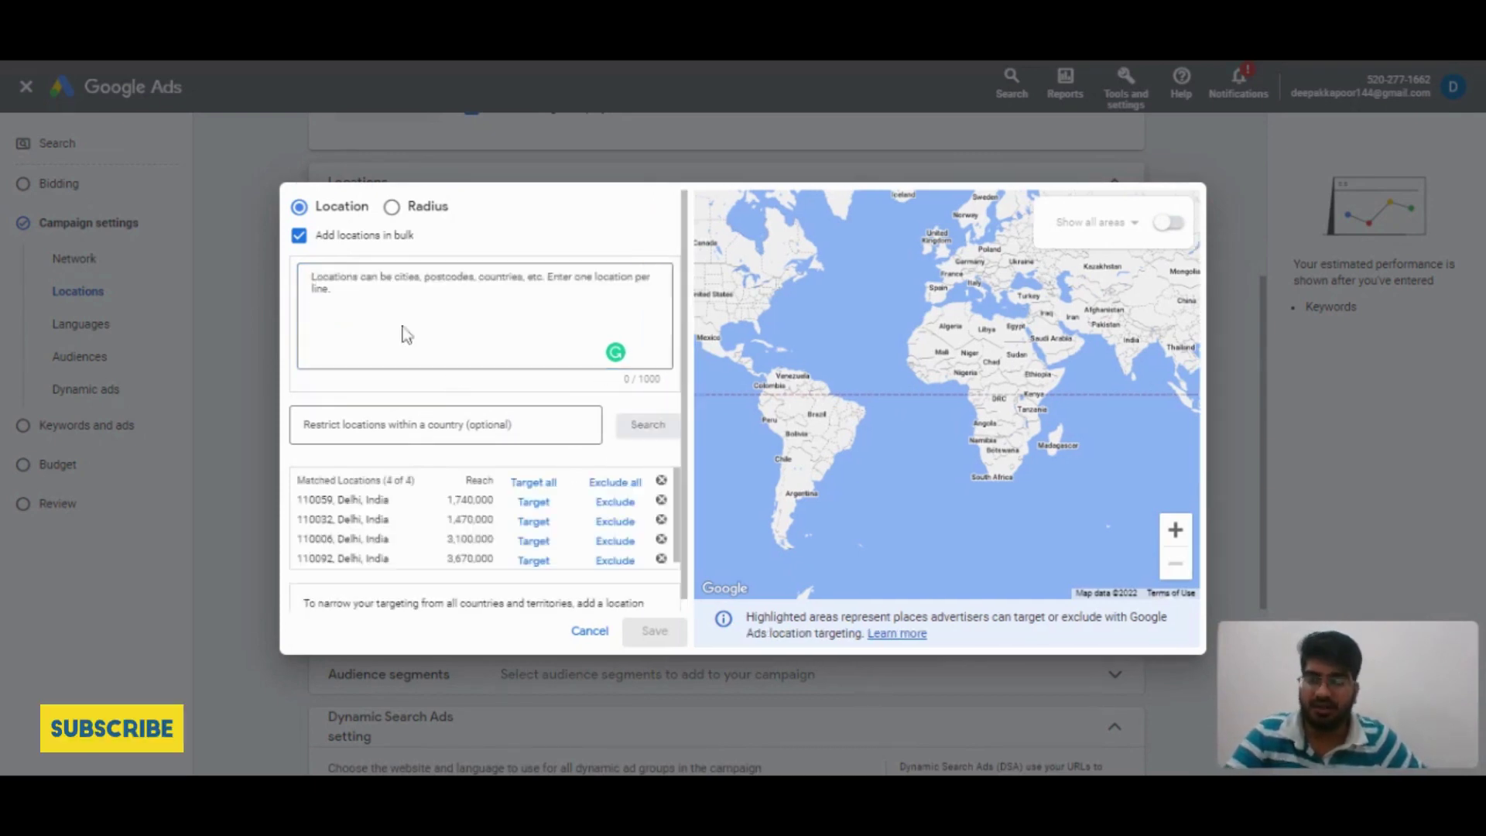
pyautogui.scroll(-1, 442, 502)
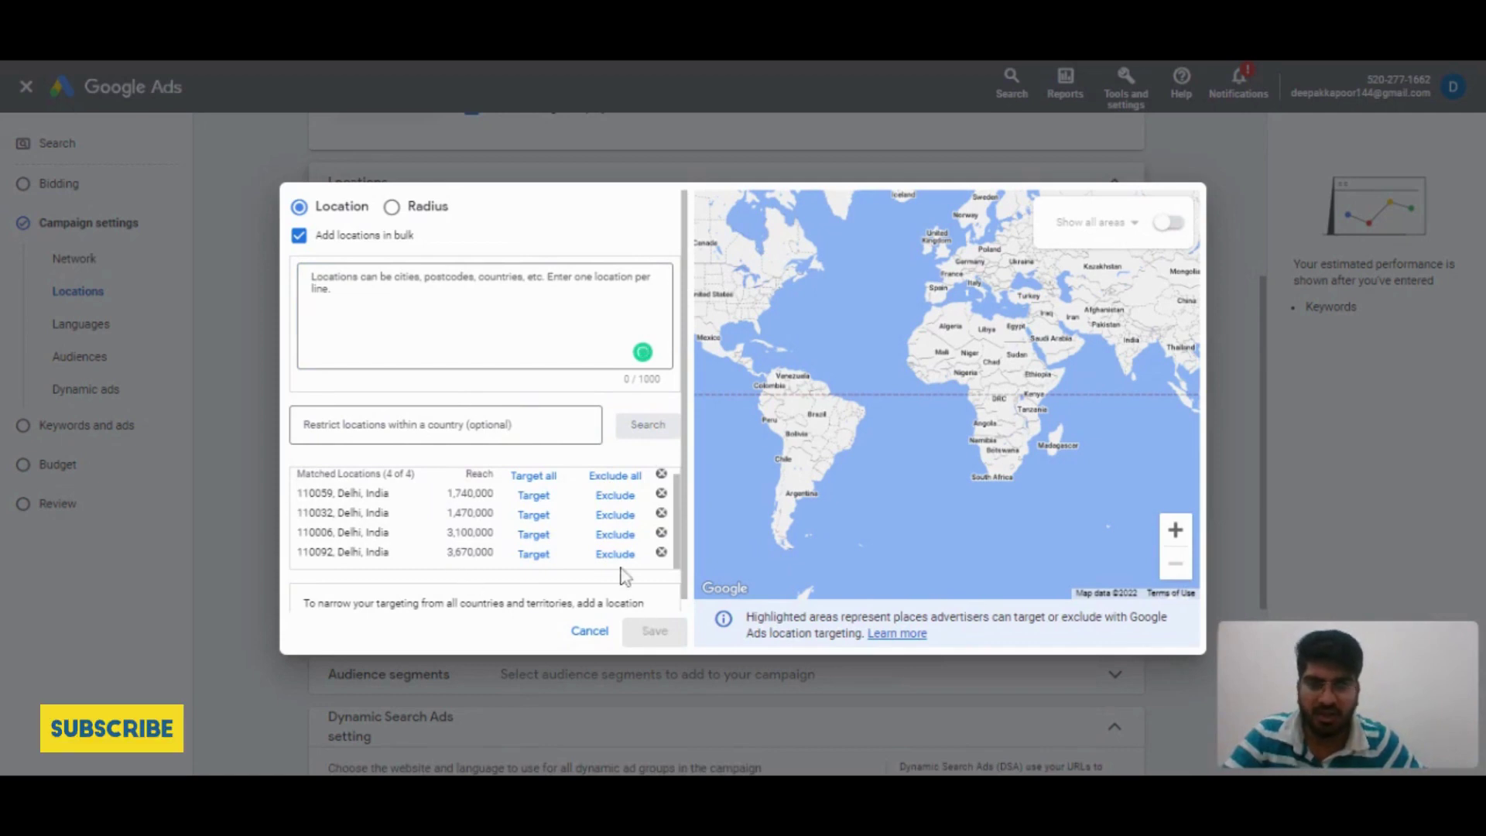
pyautogui.click(535, 527)
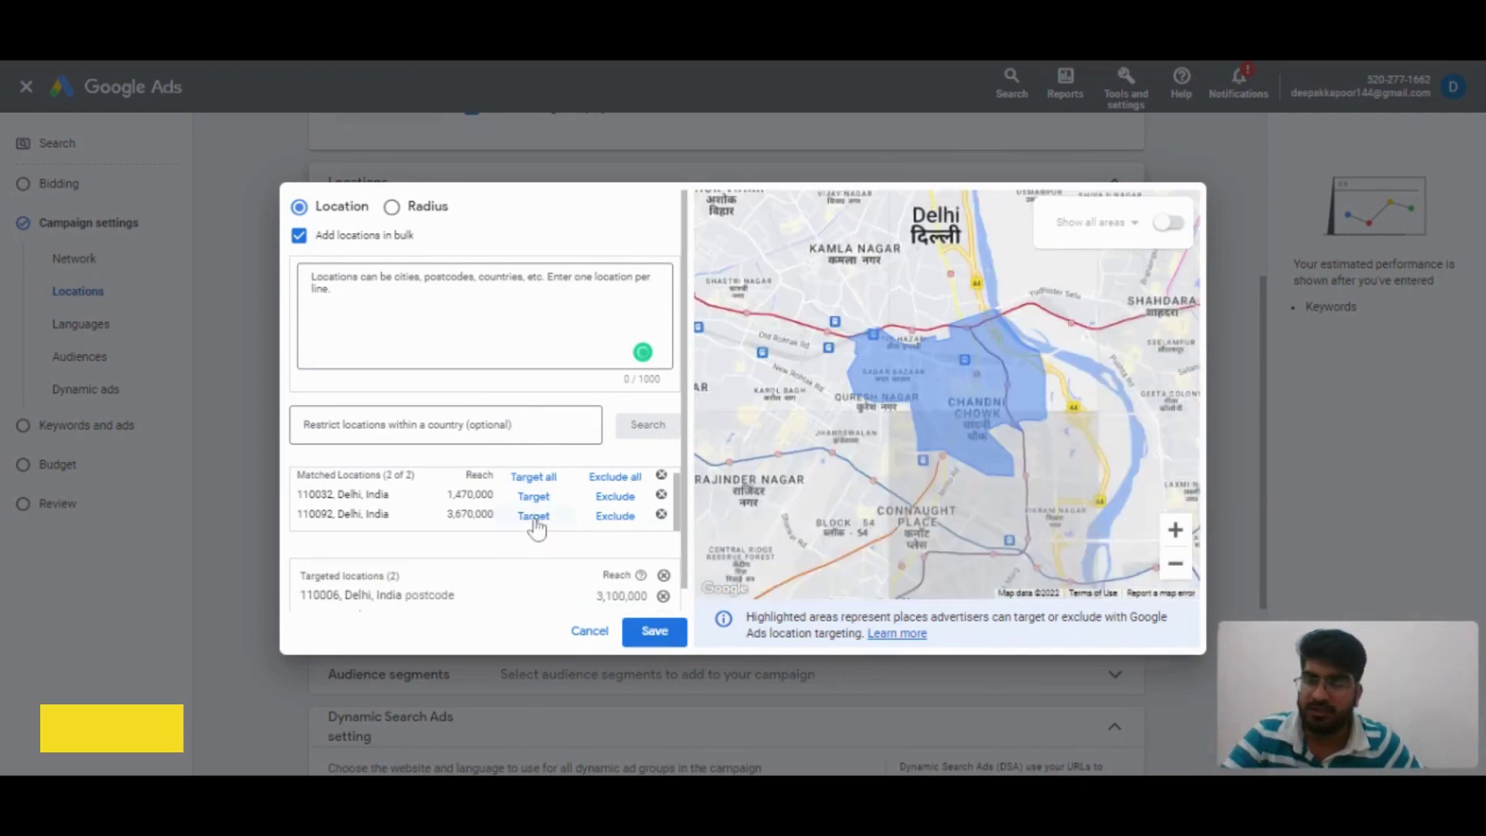
pyautogui.click(535, 516)
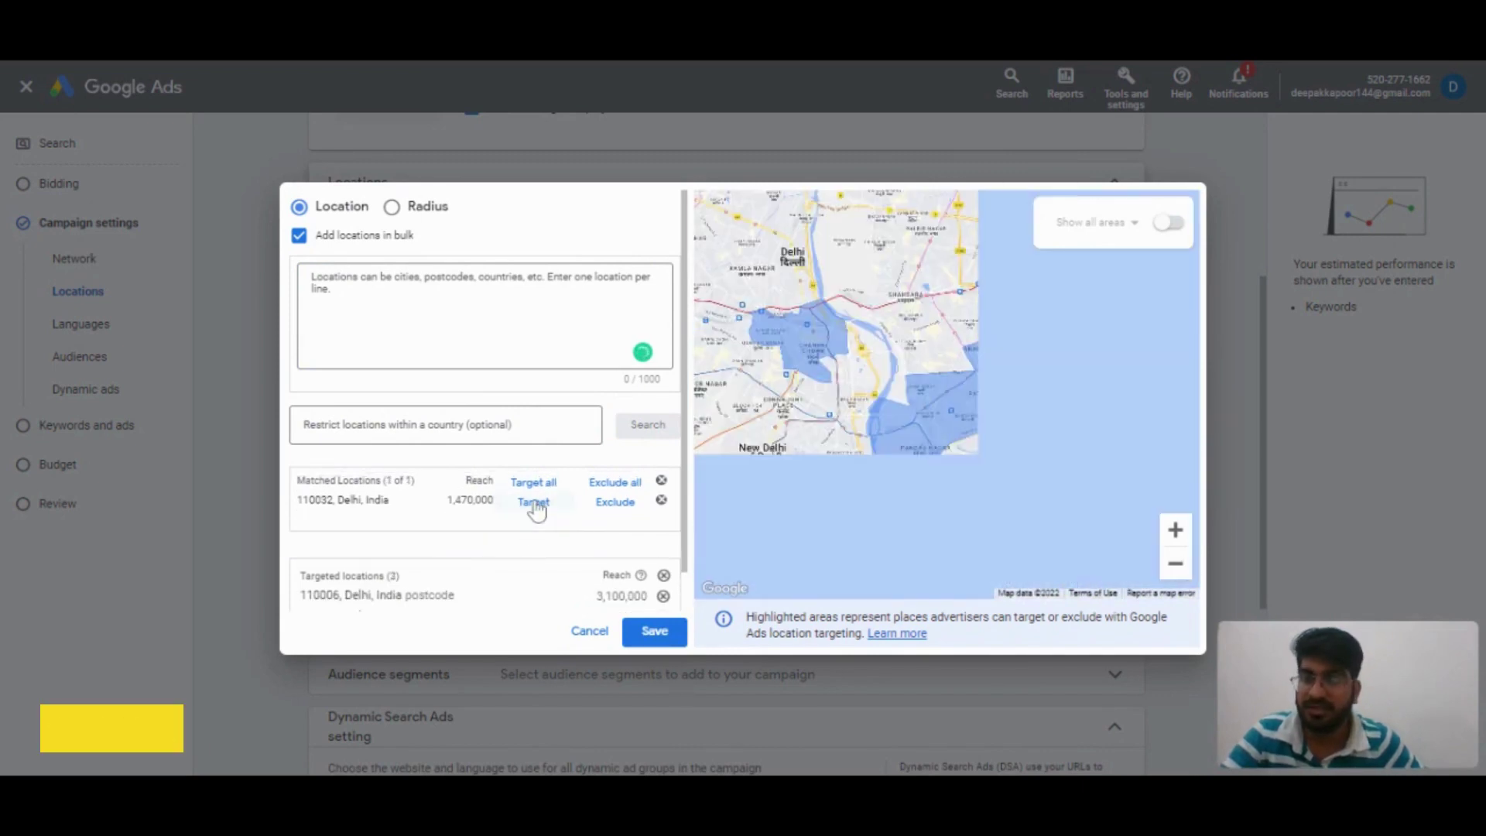
pyautogui.click(534, 505)
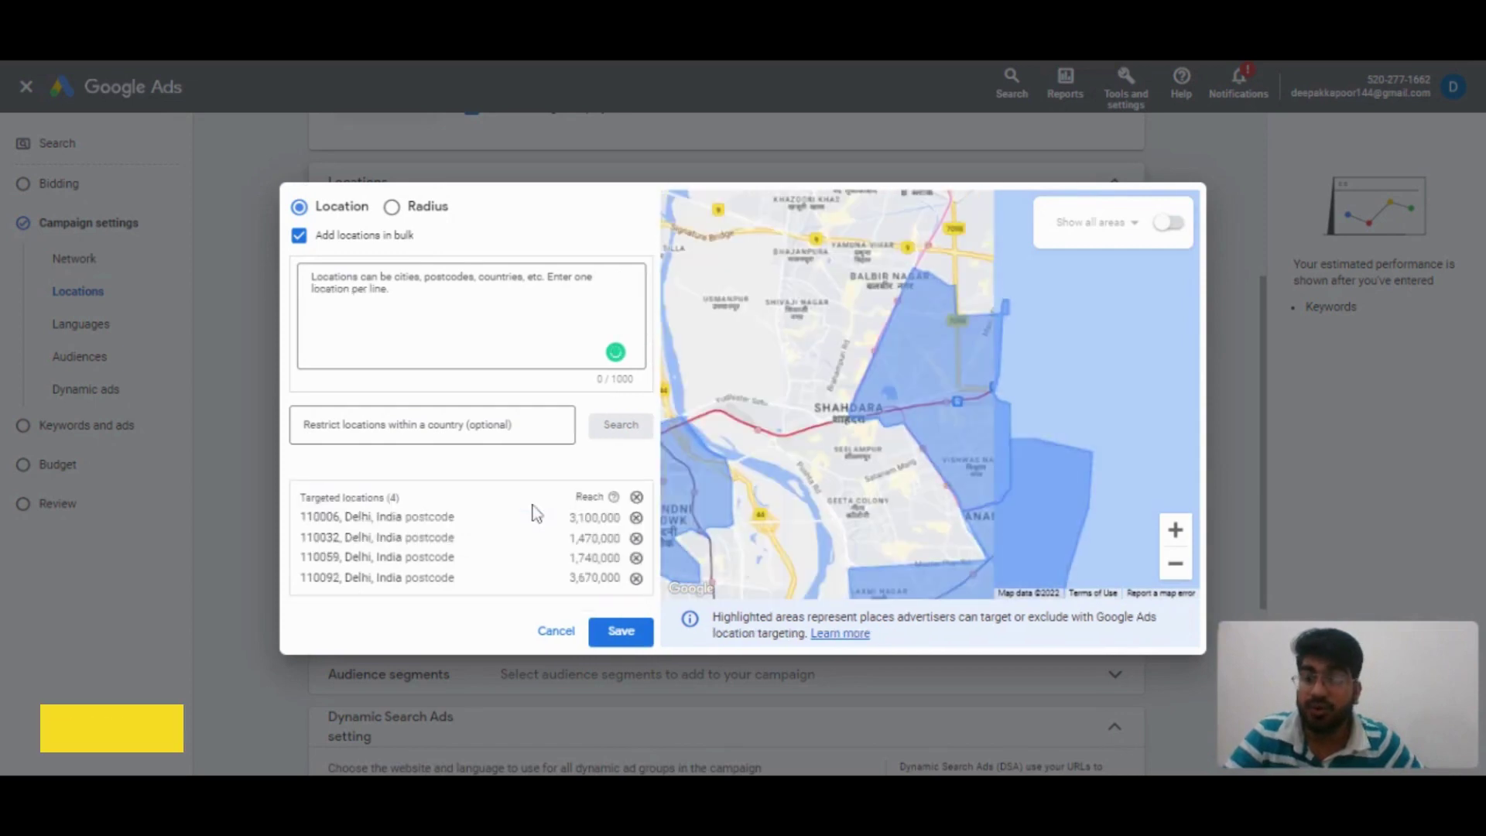
# Step: Switch to radius targeting, clear all targeted postcodes and drop a 20-mile radius pin on the map east of Shahdara
pyautogui.click(392, 208)
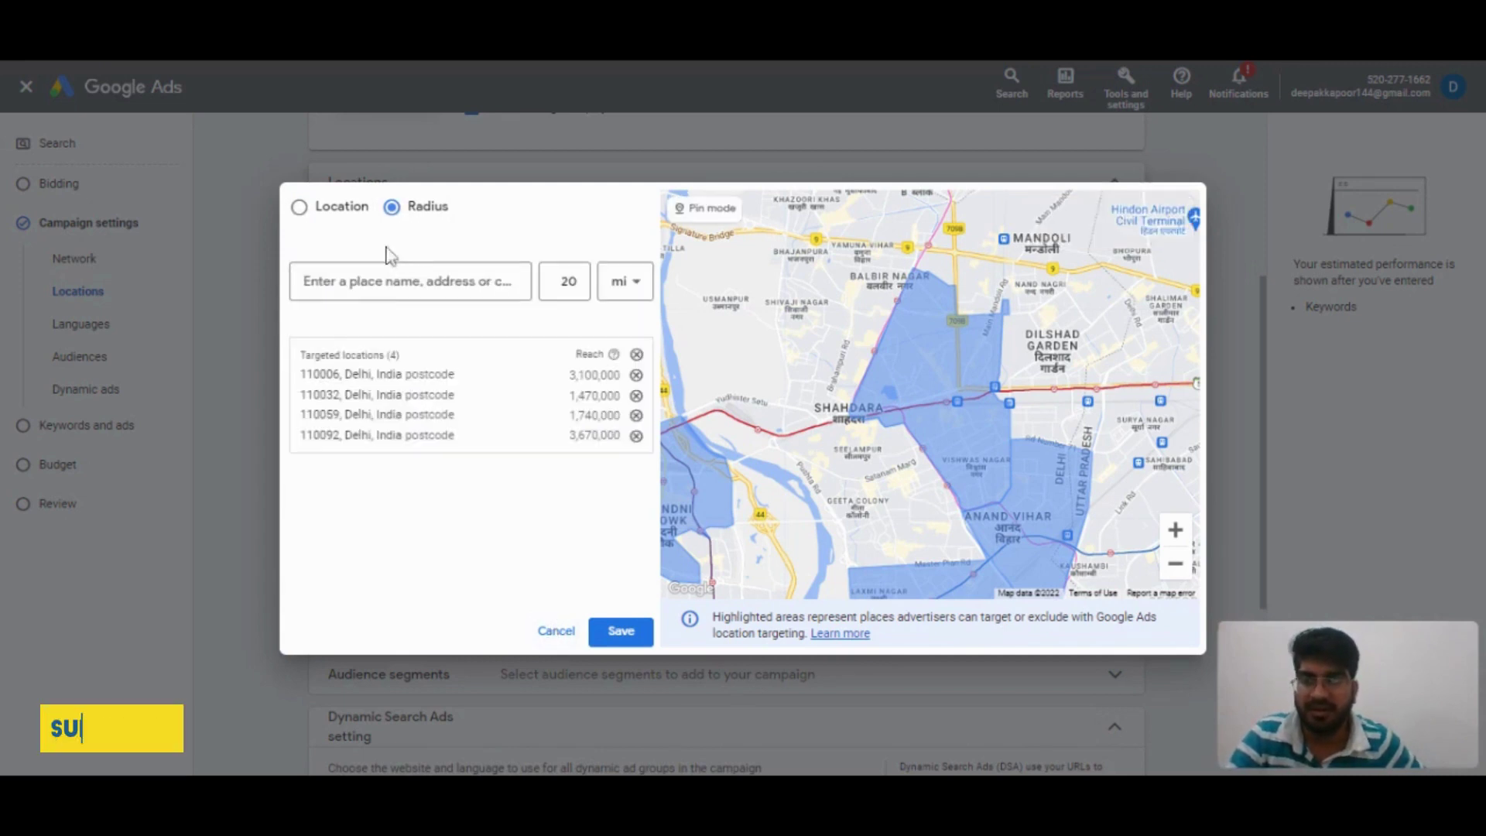
pyautogui.click(635, 356)
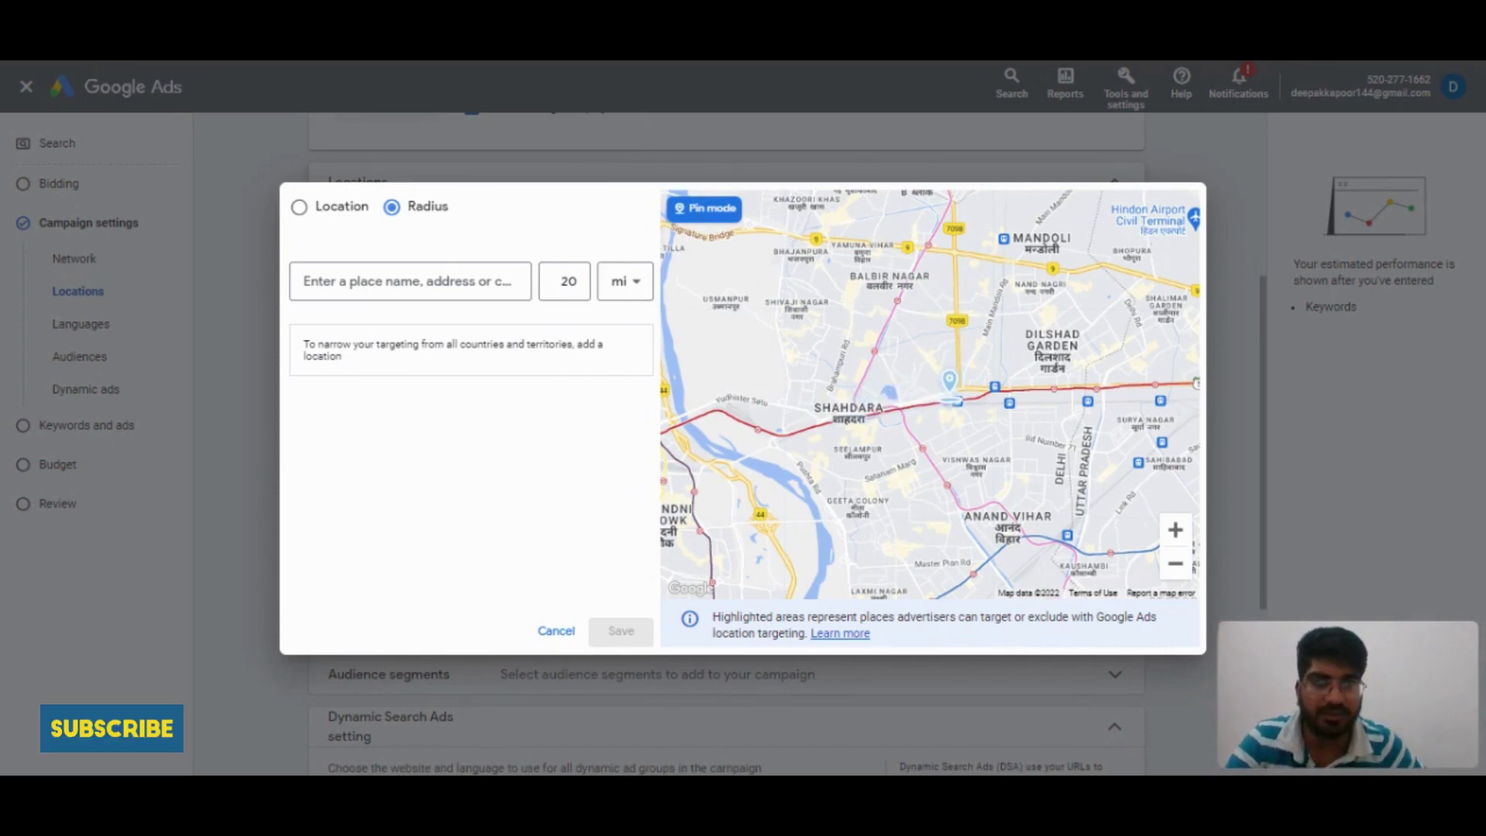
pyautogui.click(949, 387)
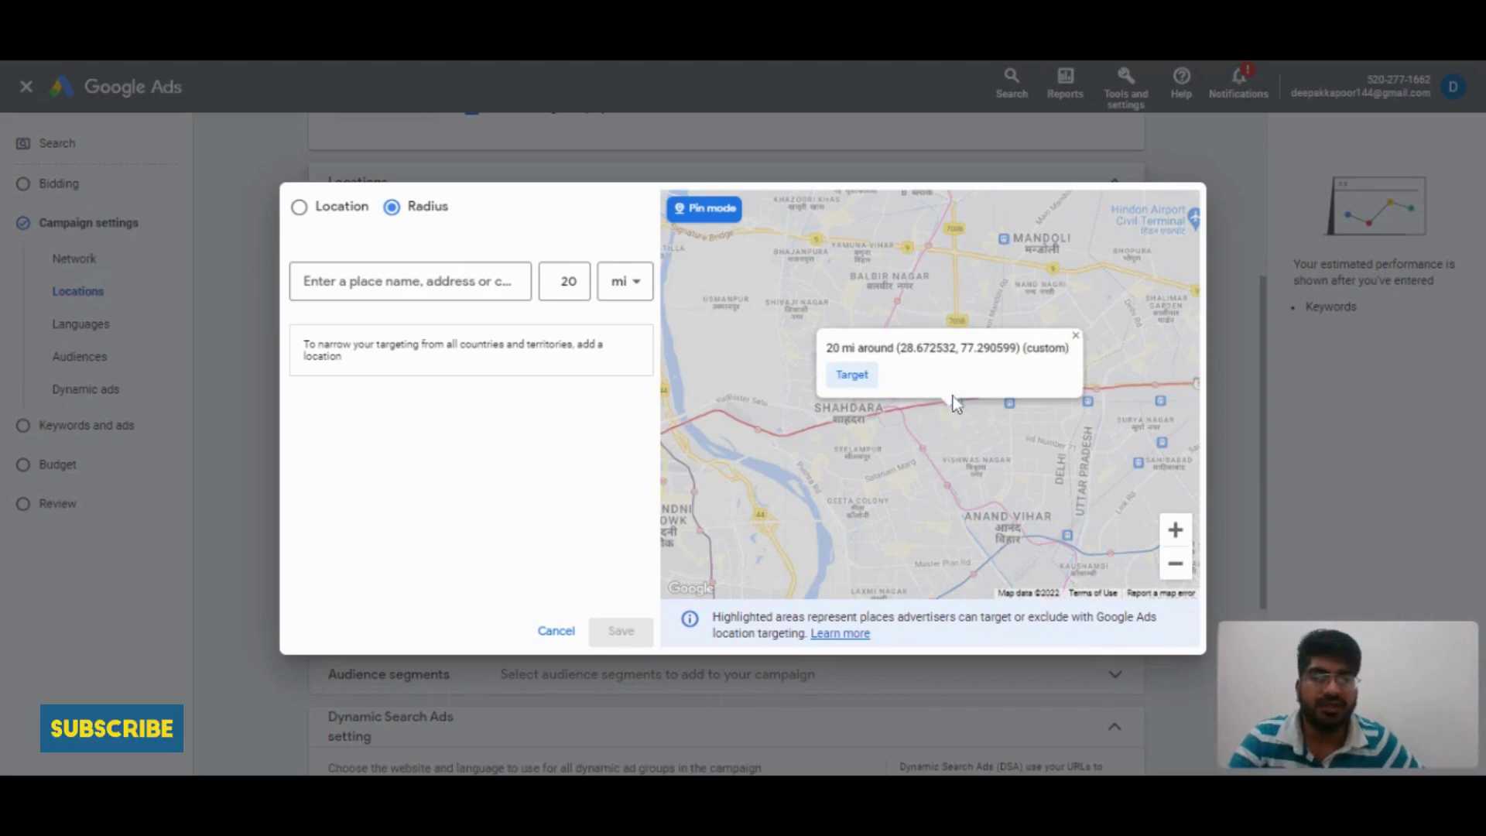
# Step: Try radius distances of 500 and 501 miles to test the allowed range
pyautogui.click(573, 283)
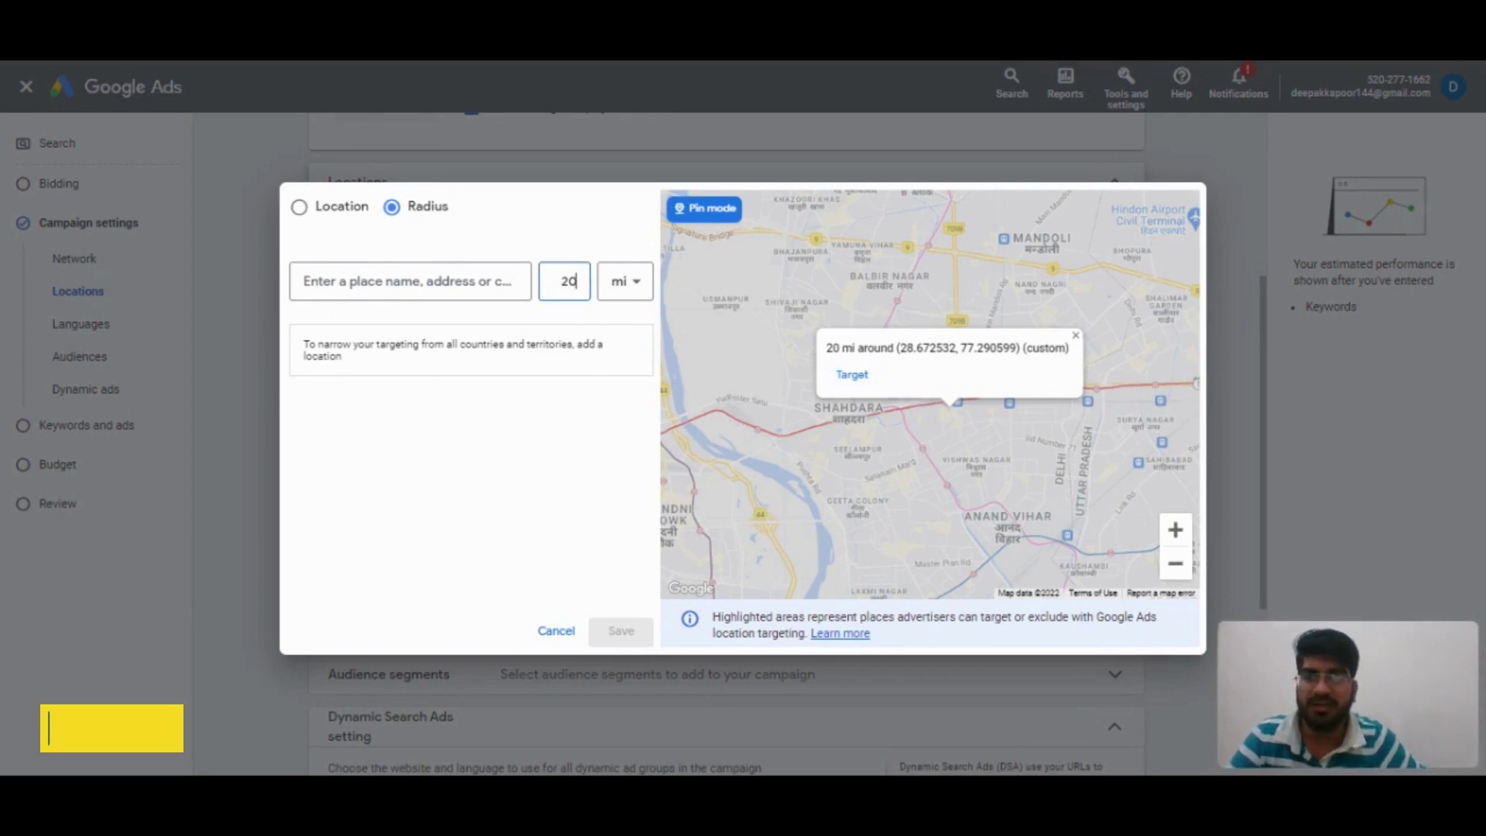
pyautogui.doubleClick(569, 281)
pyautogui.write('5')
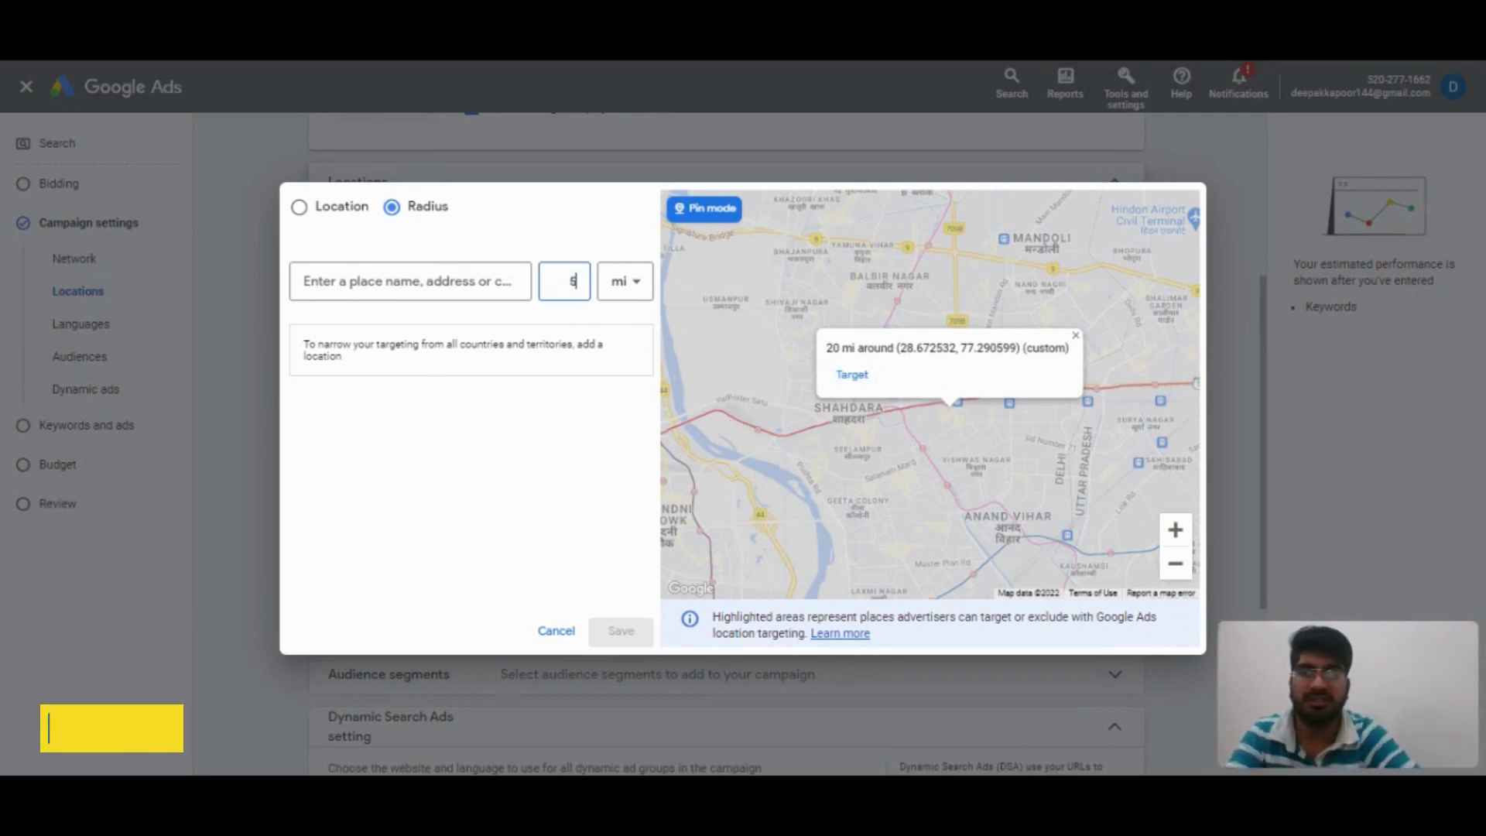
pyautogui.write('00')
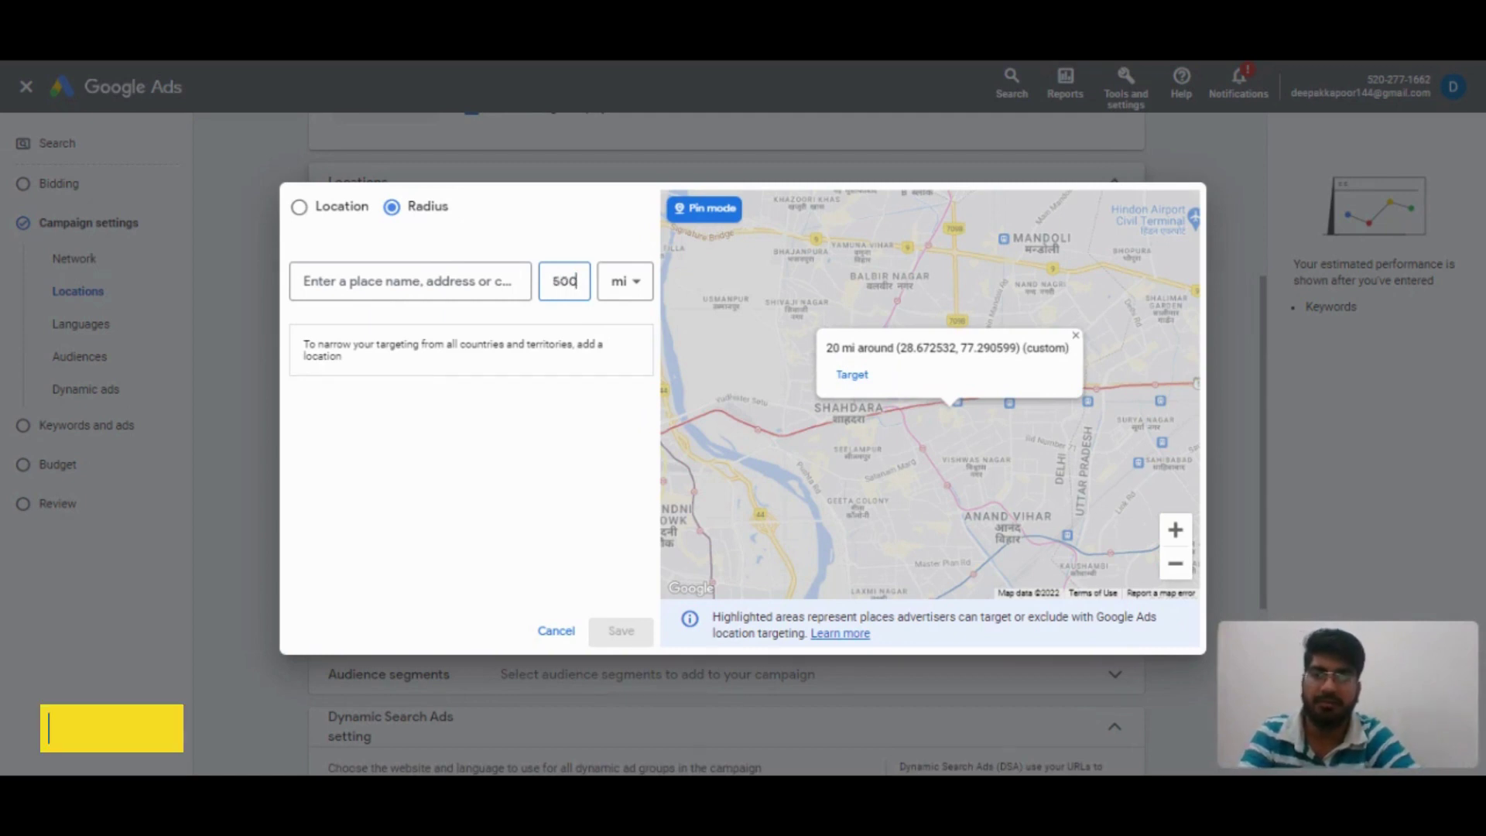
pyautogui.press('BackSpace')
pyautogui.write('1')
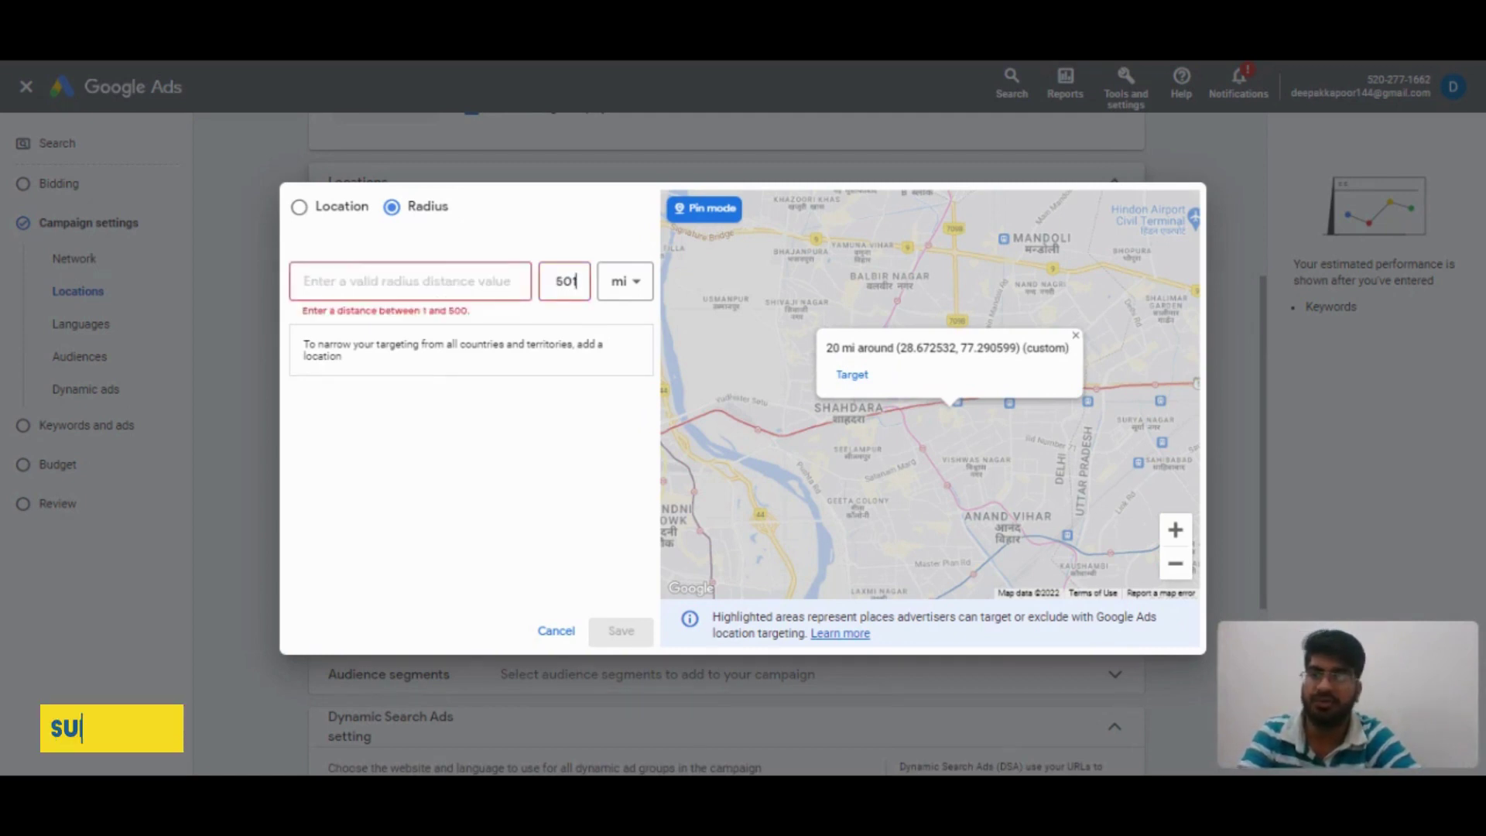
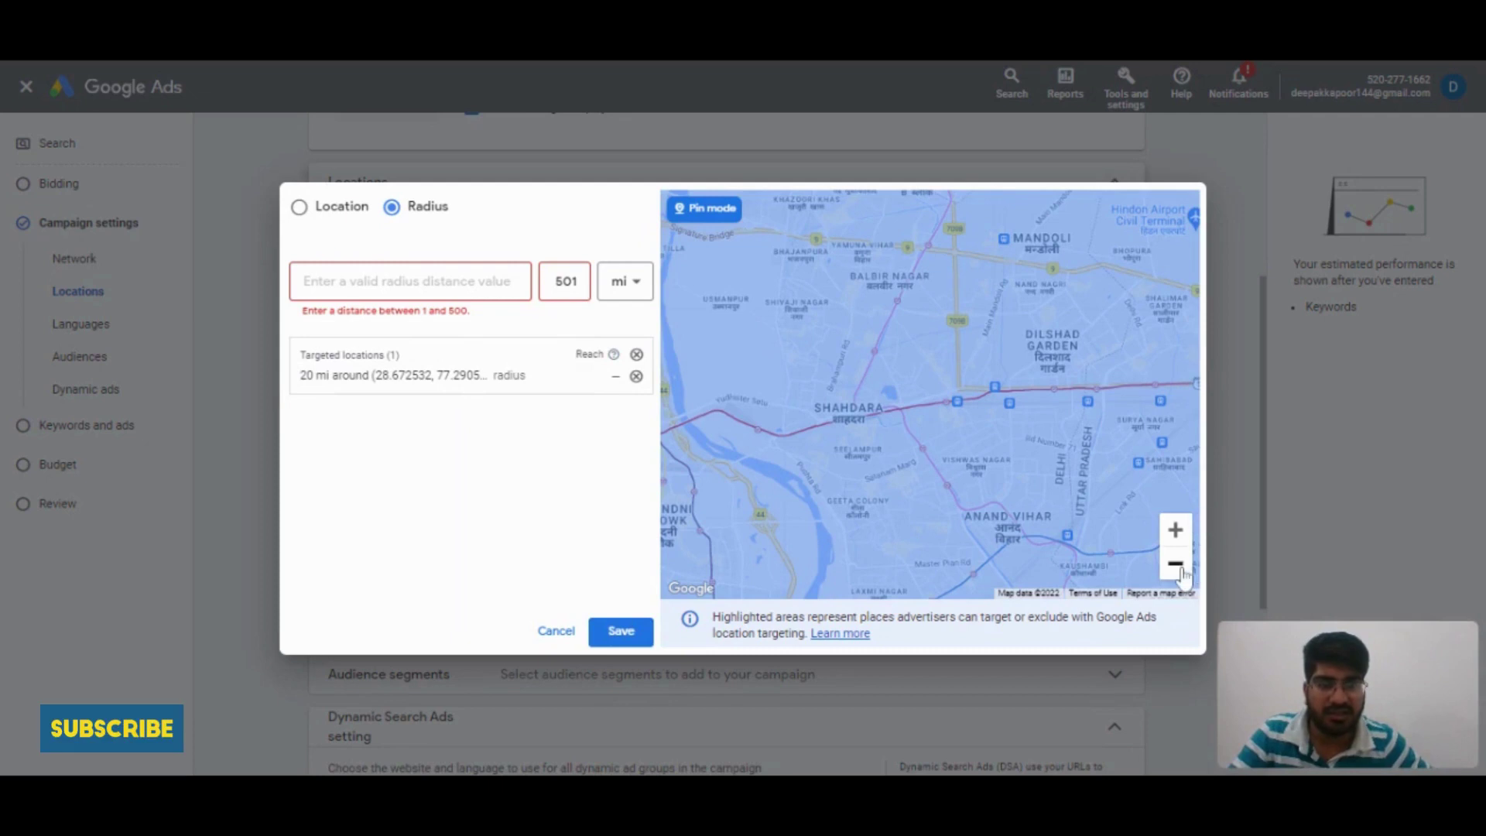
# Step: Set the radius to 100 miles, drop another pin at Rohtak and target the area around it
pyautogui.click(1176, 565)
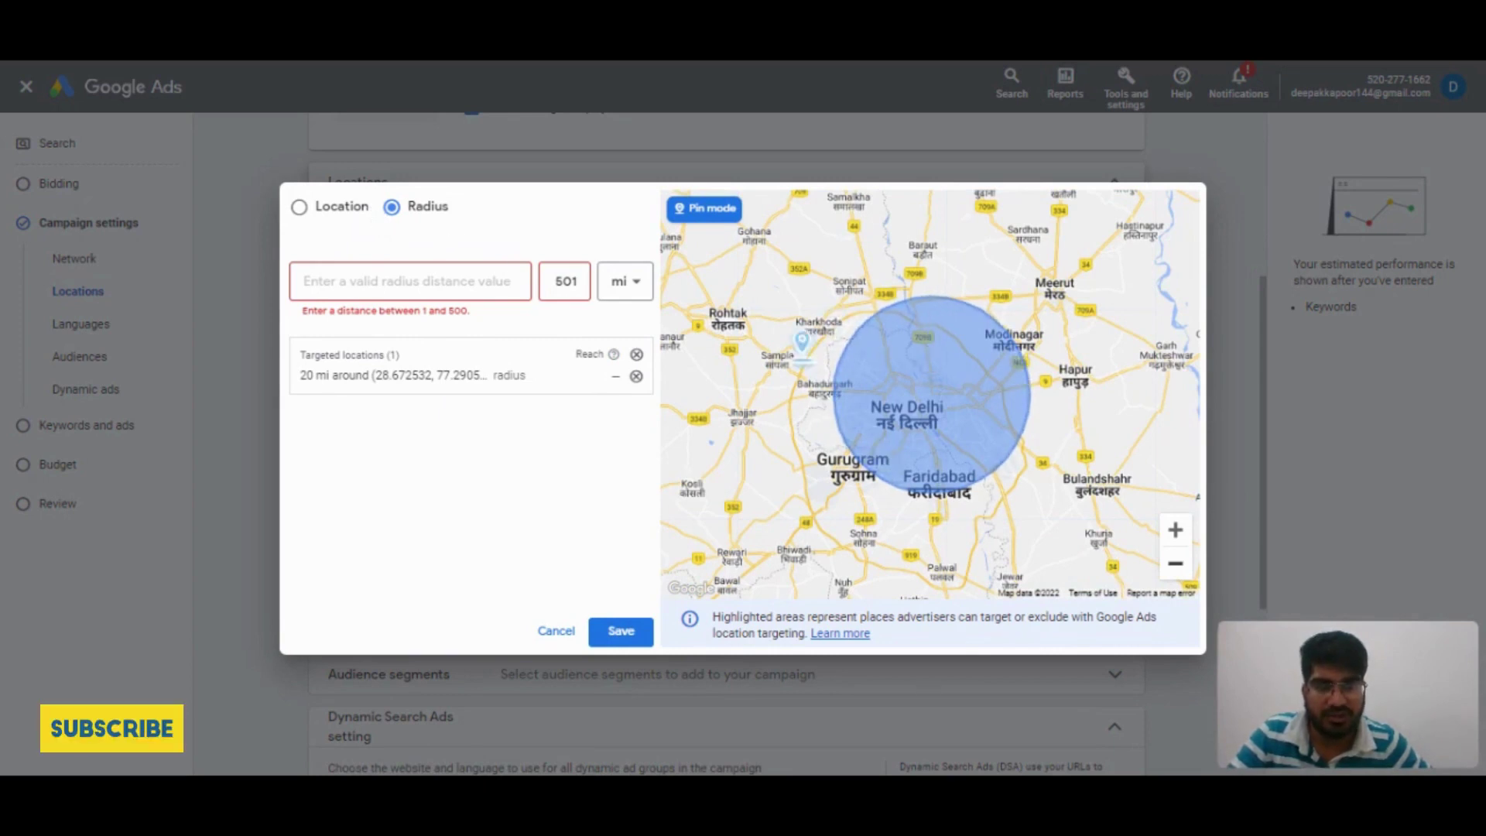
pyautogui.doubleClick(566, 281)
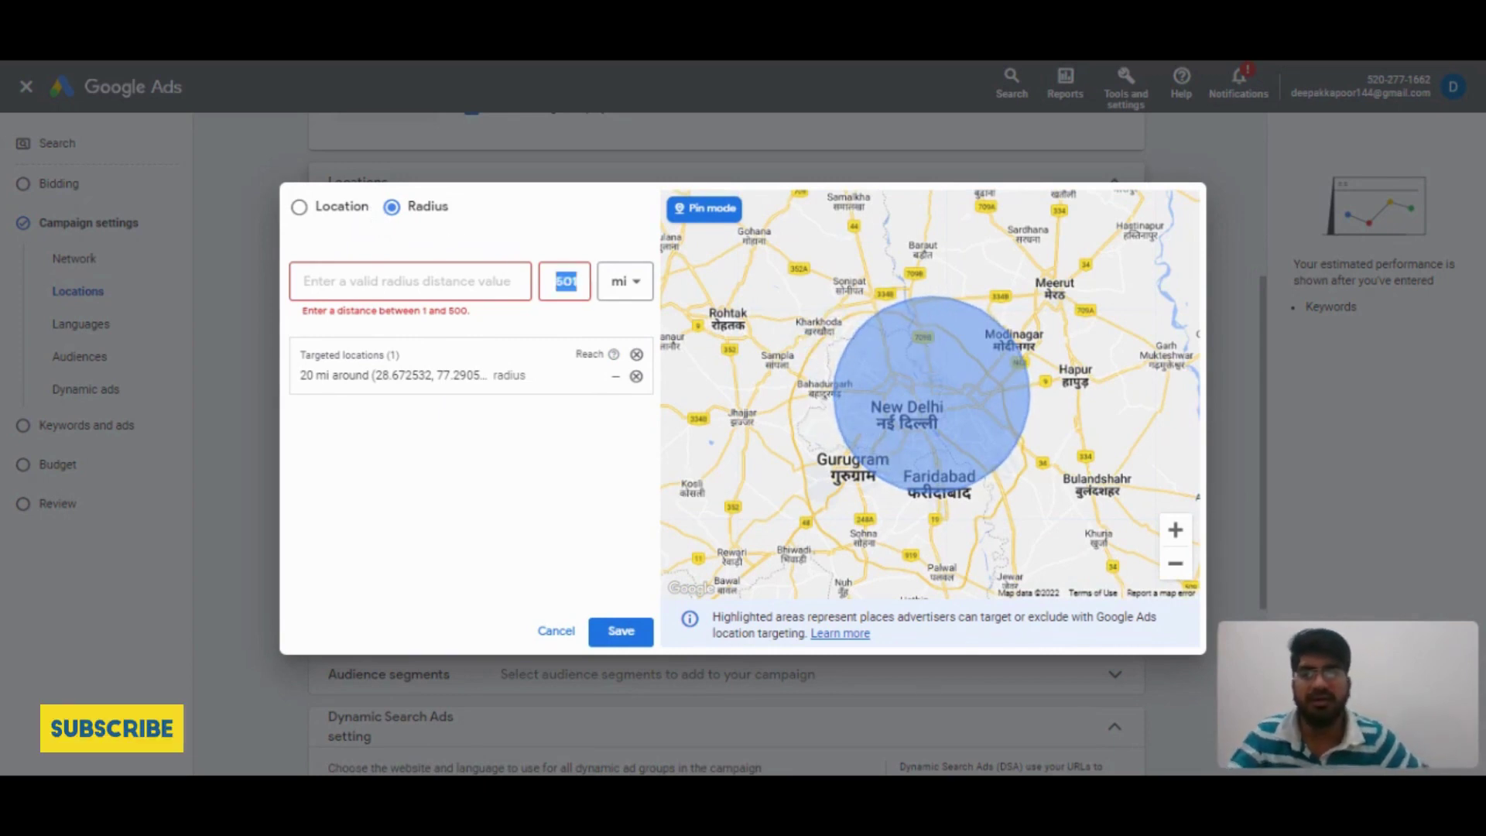
pyautogui.write('10')
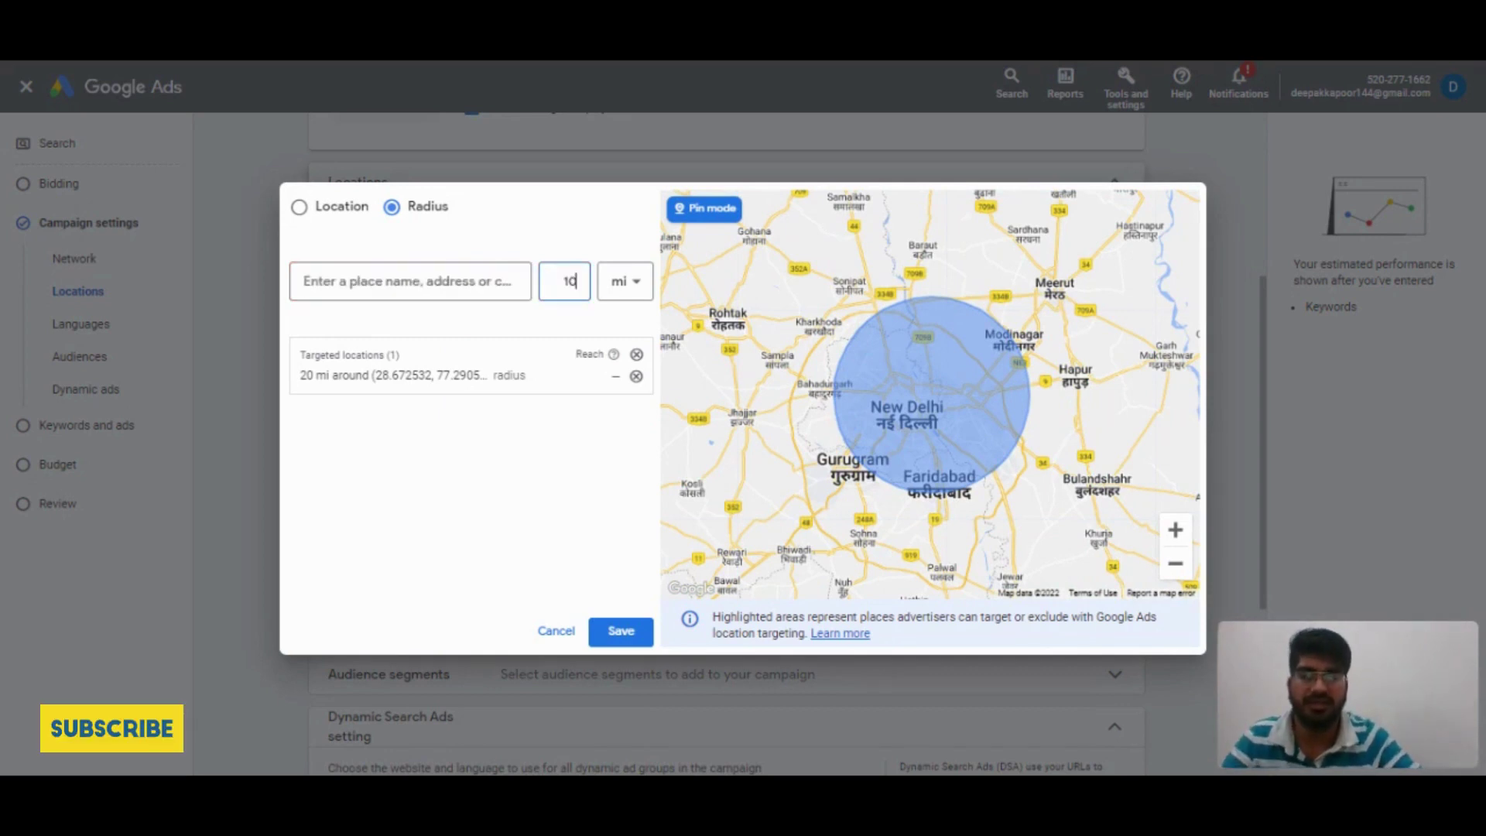
pyautogui.write('0')
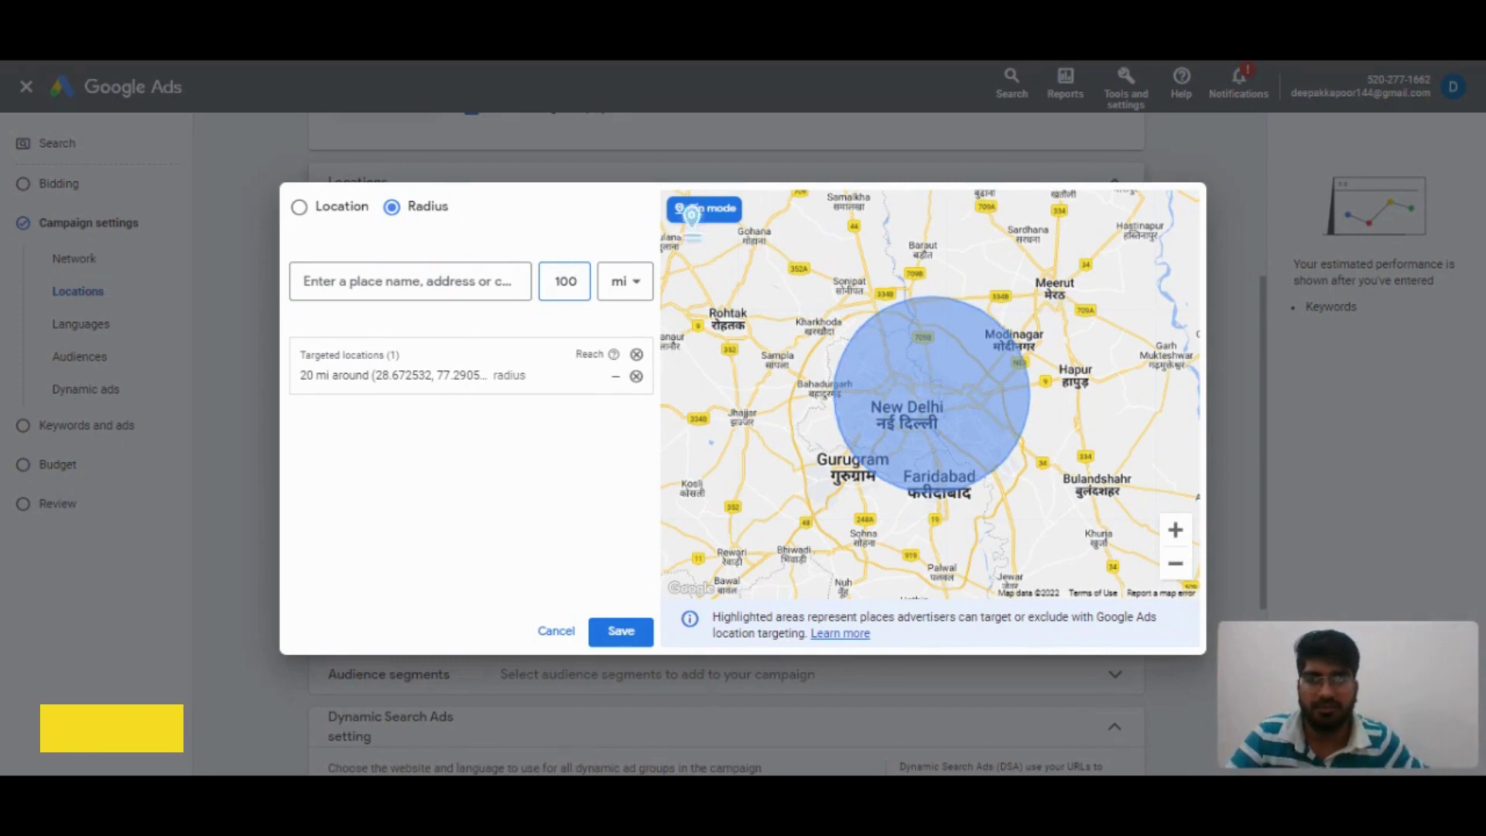
pyautogui.click(712, 211)
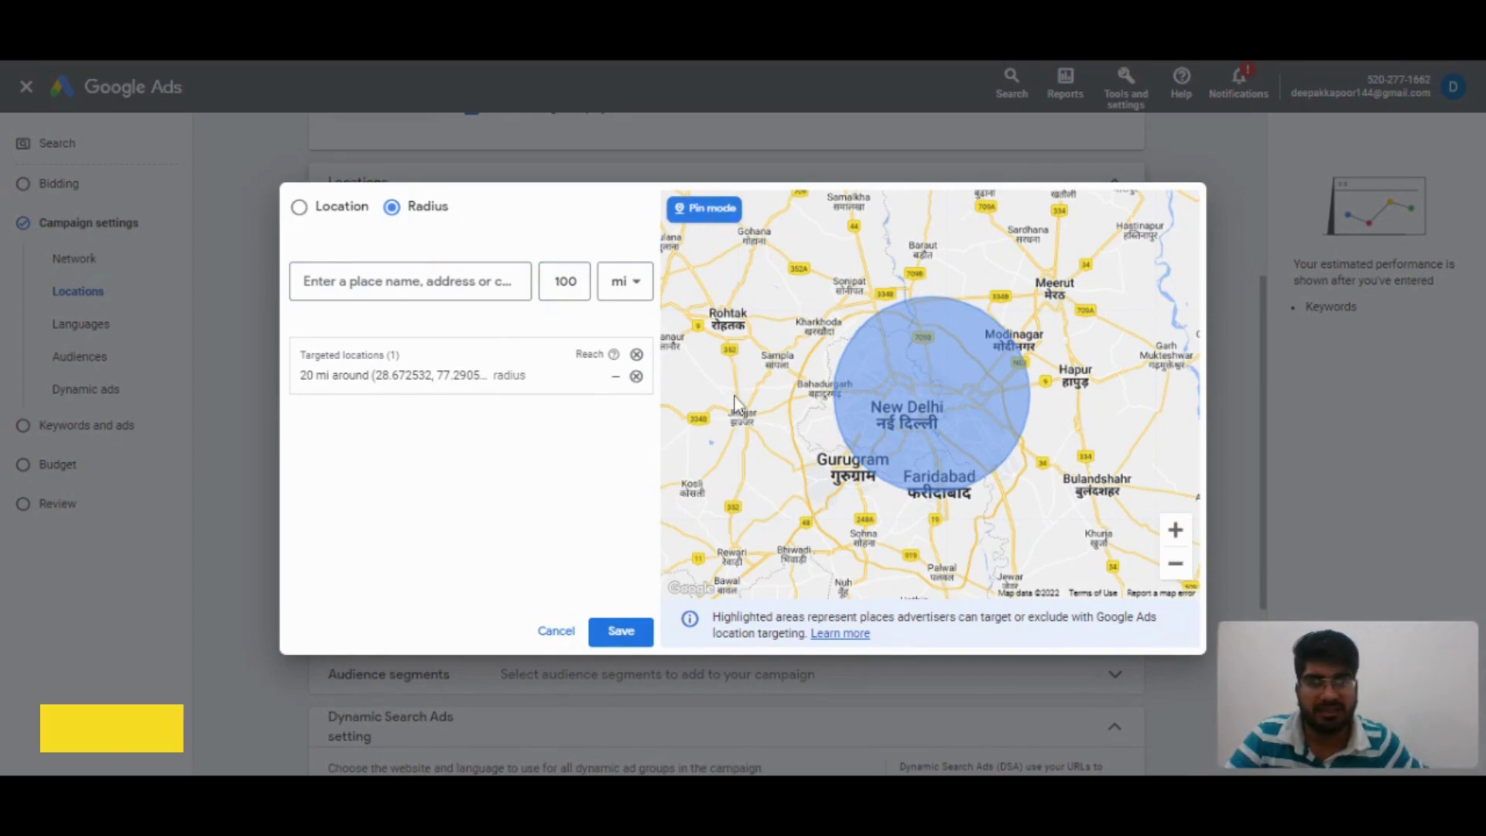
pyautogui.click(732, 209)
pyautogui.click(726, 210)
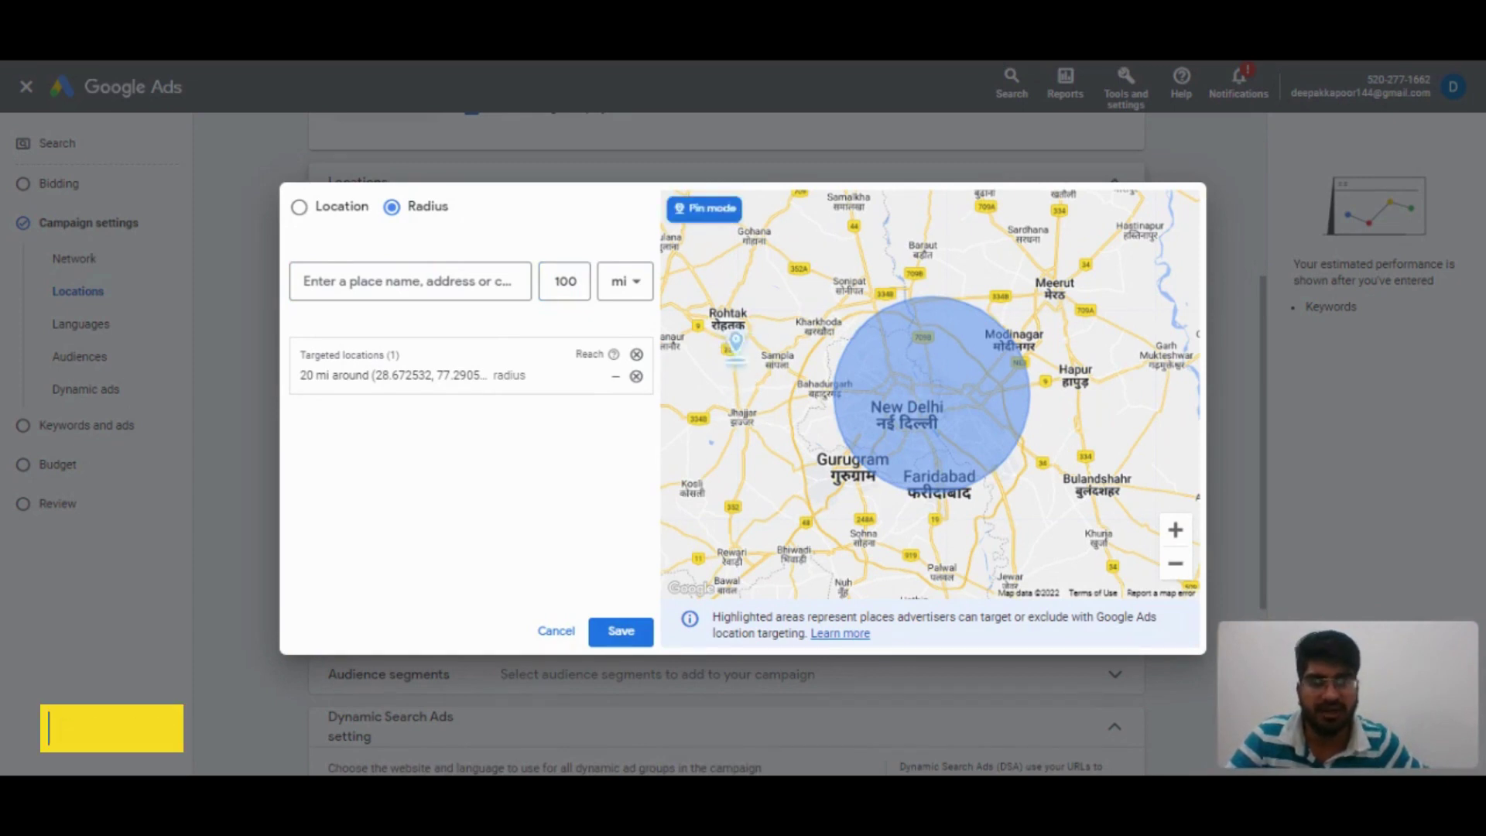
pyautogui.click(726, 307)
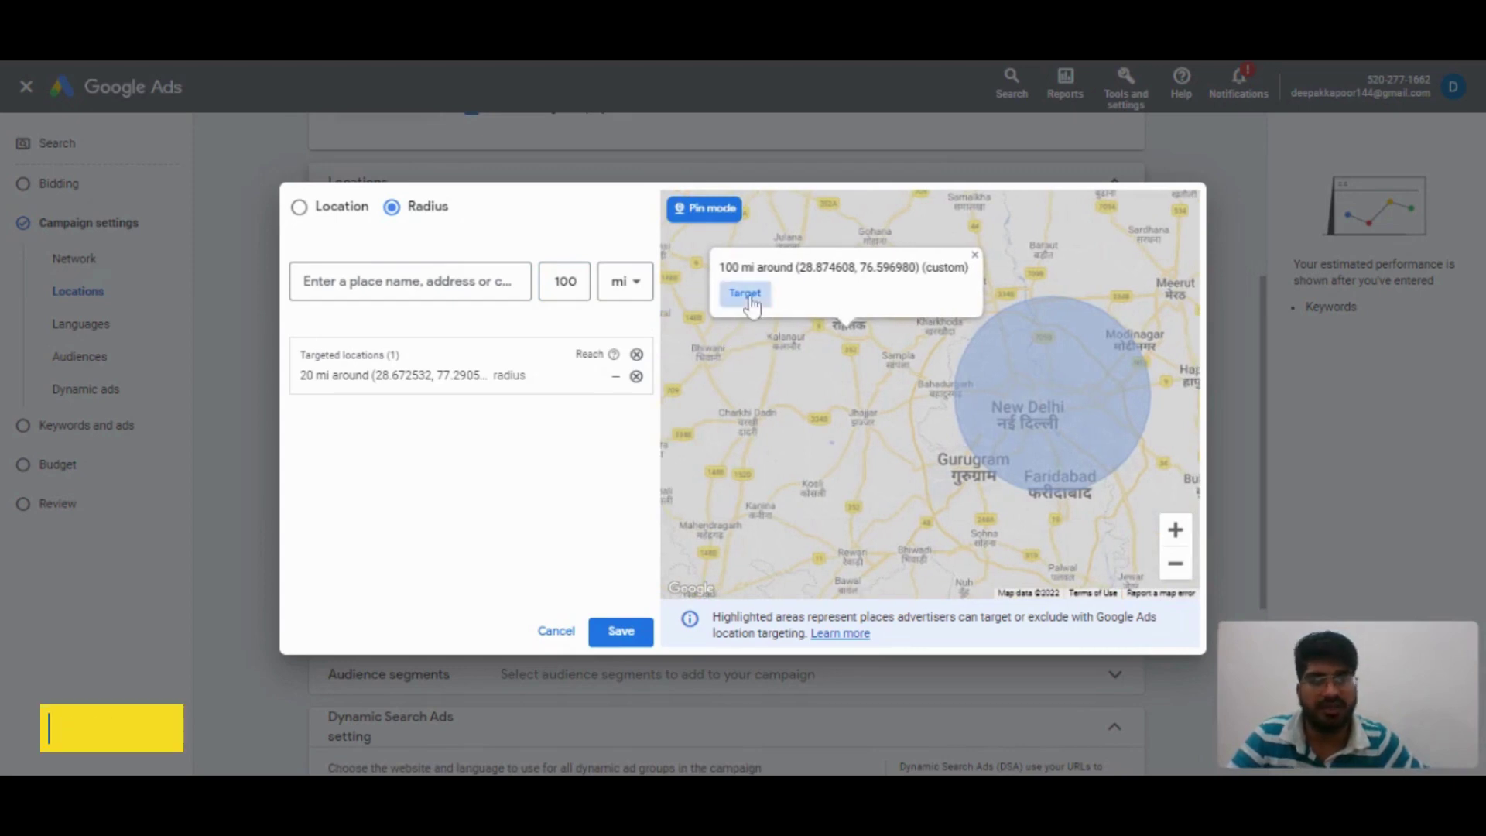
pyautogui.click(731, 296)
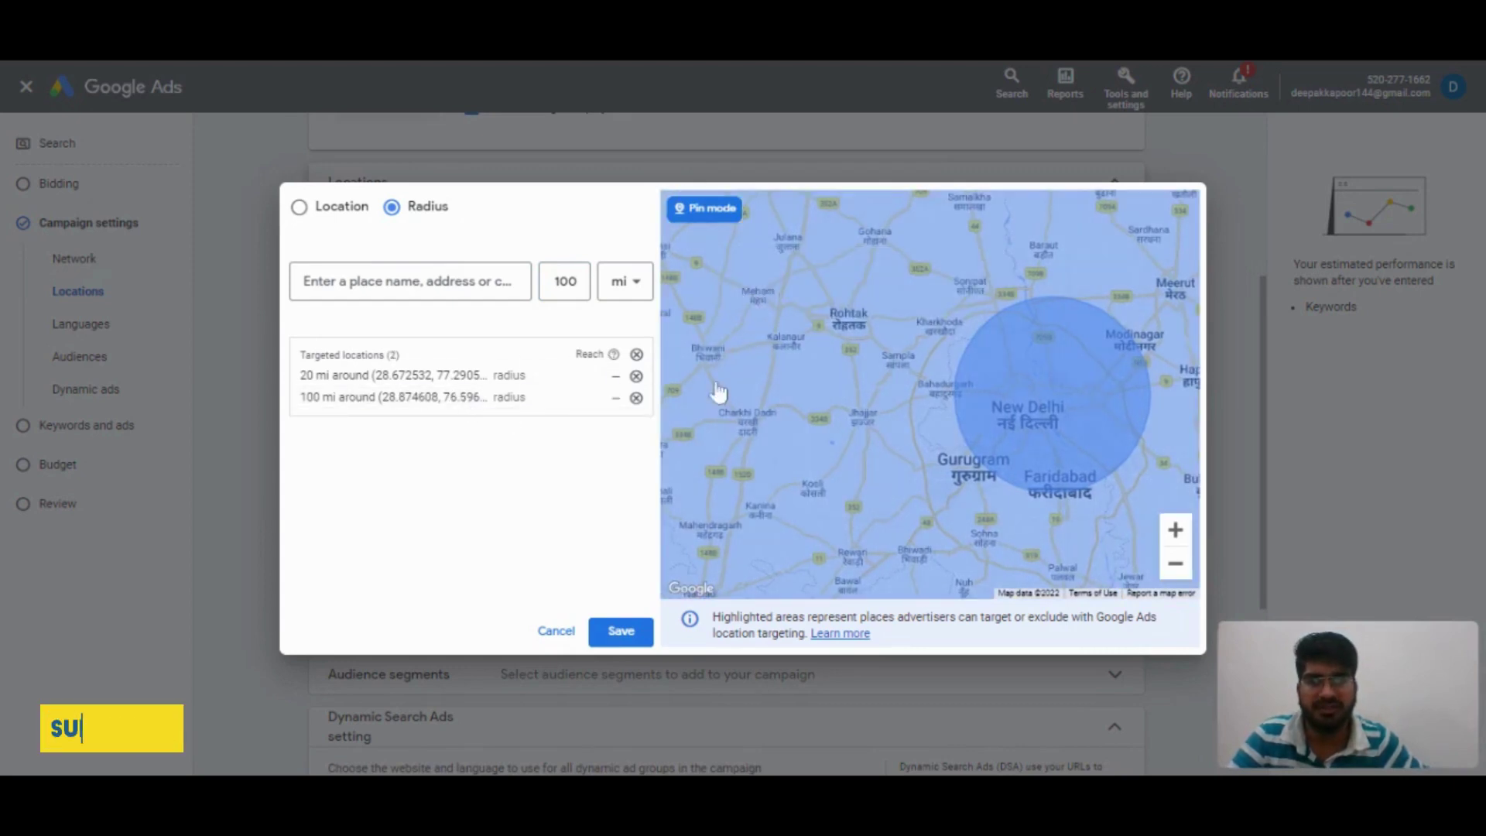
# Step: Set the Rohtak target's radius to 20 miles, view both target circles on the map and leave the location search without saving
pyautogui.click(1182, 570)
pyautogui.click(1183, 570)
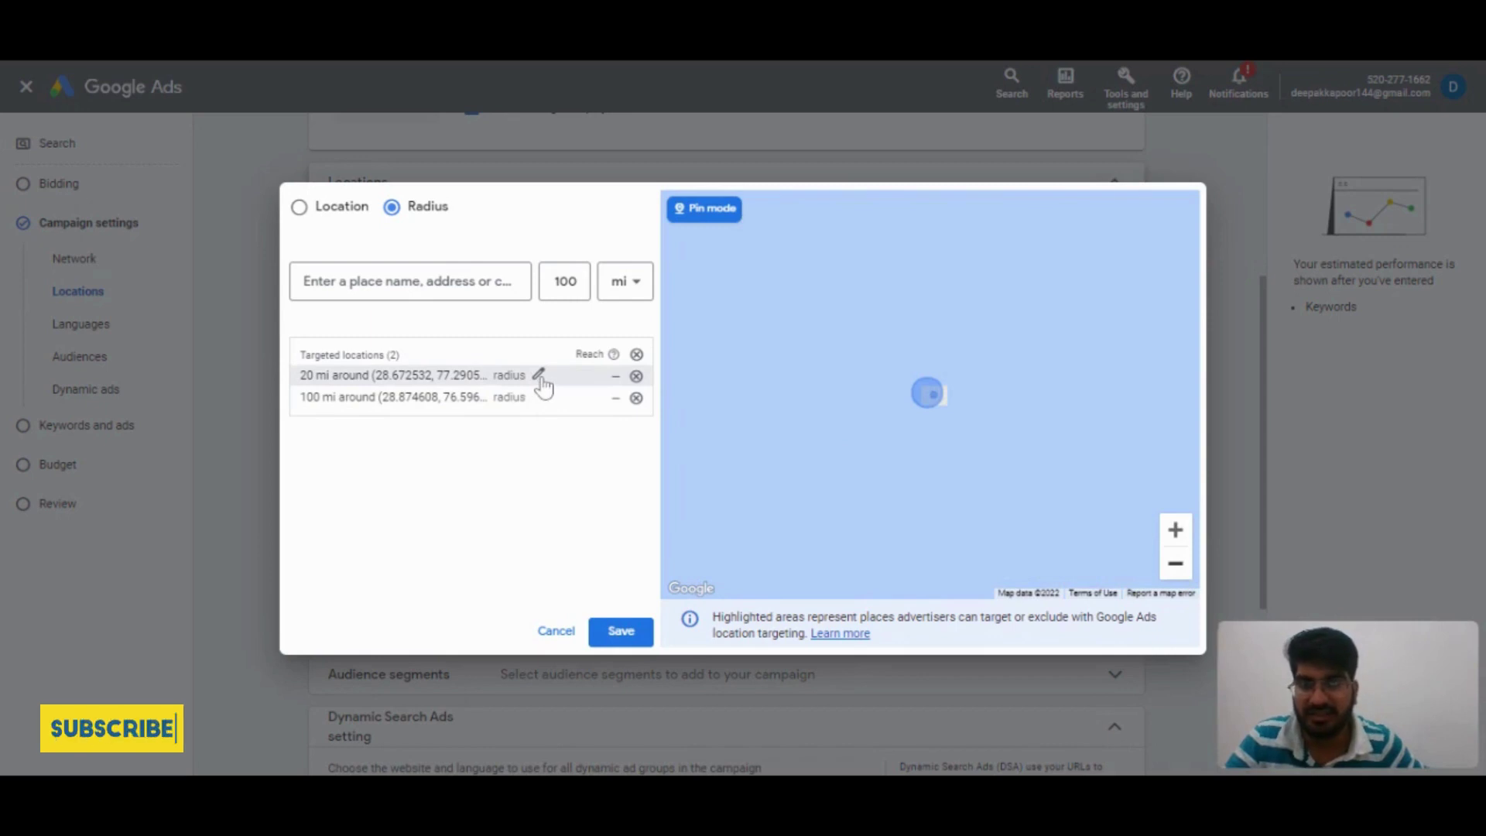
pyautogui.click(539, 397)
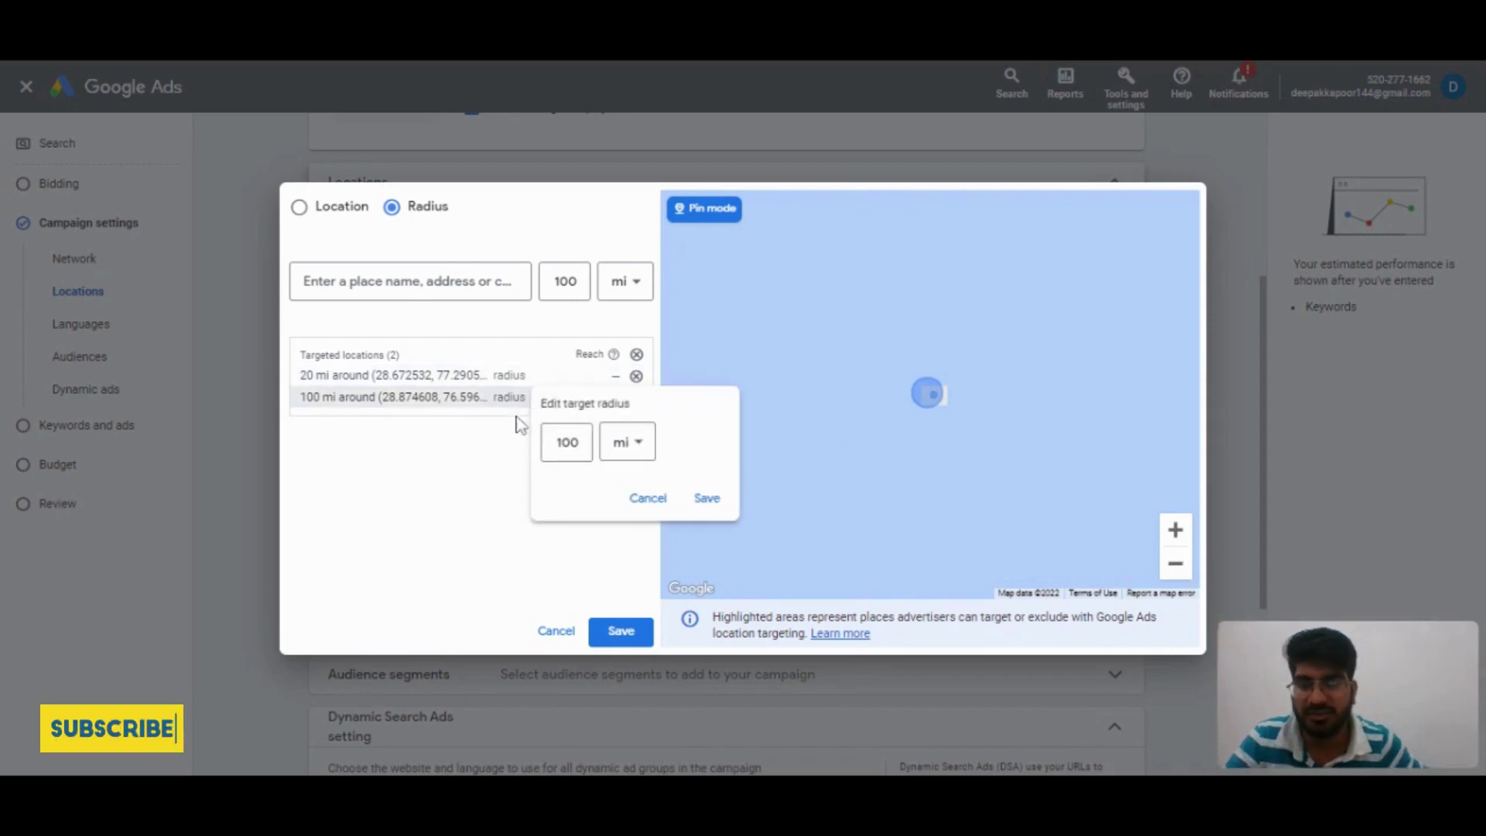
pyautogui.click(573, 442)
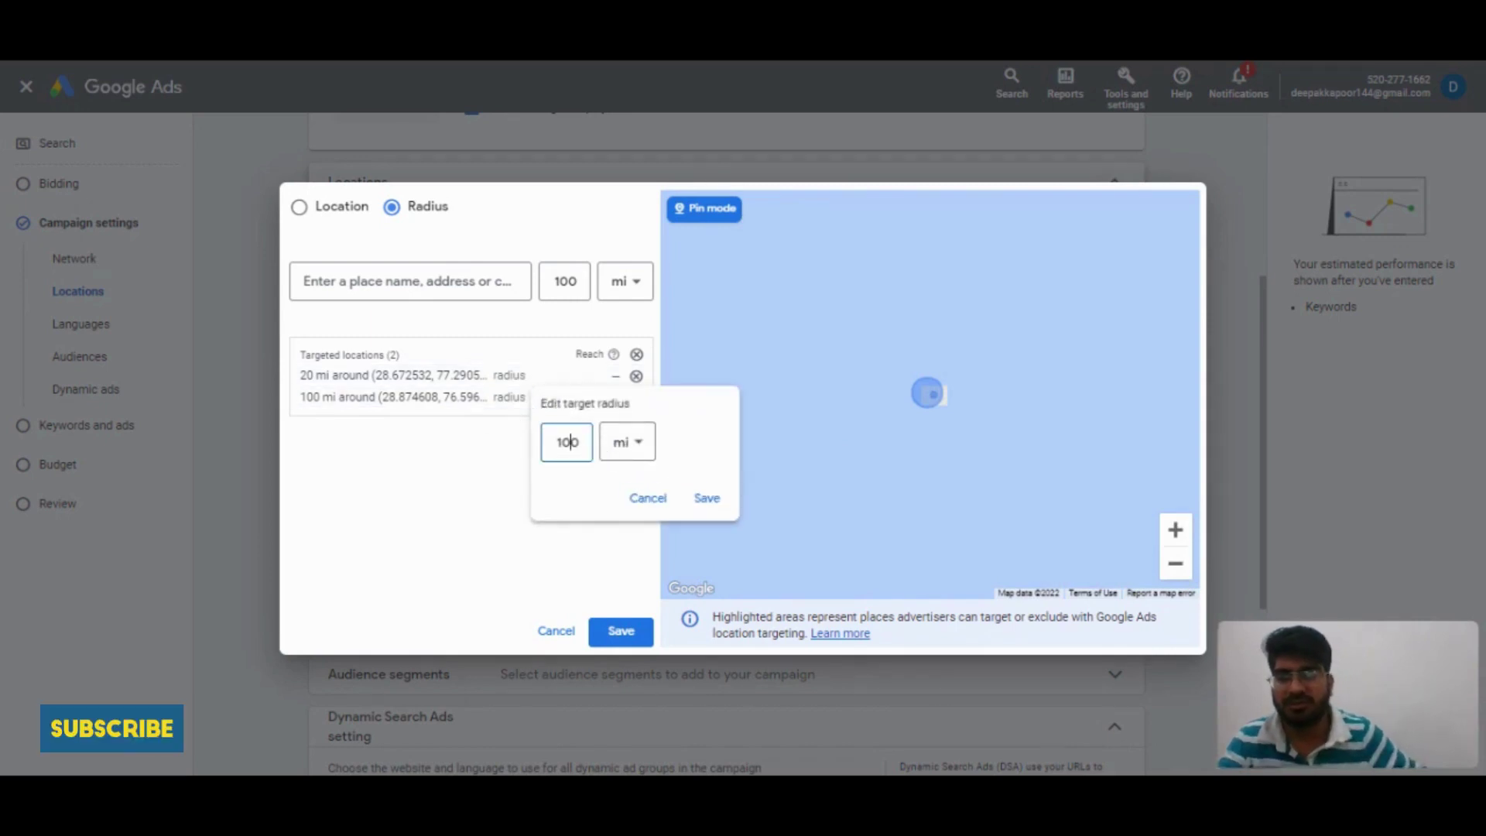
pyautogui.doubleClick(573, 441)
pyautogui.write('20')
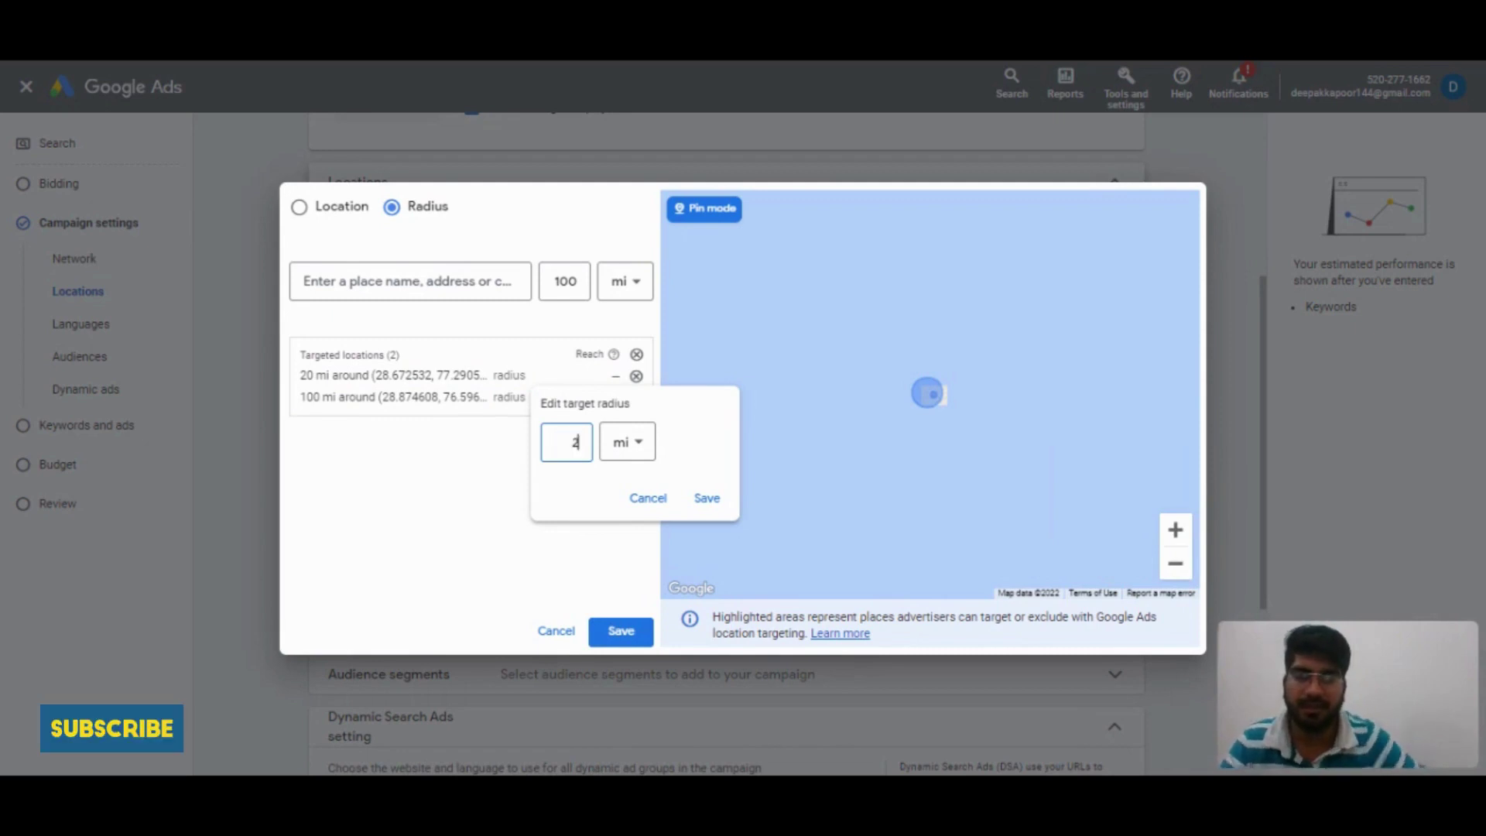
pyautogui.click(708, 500)
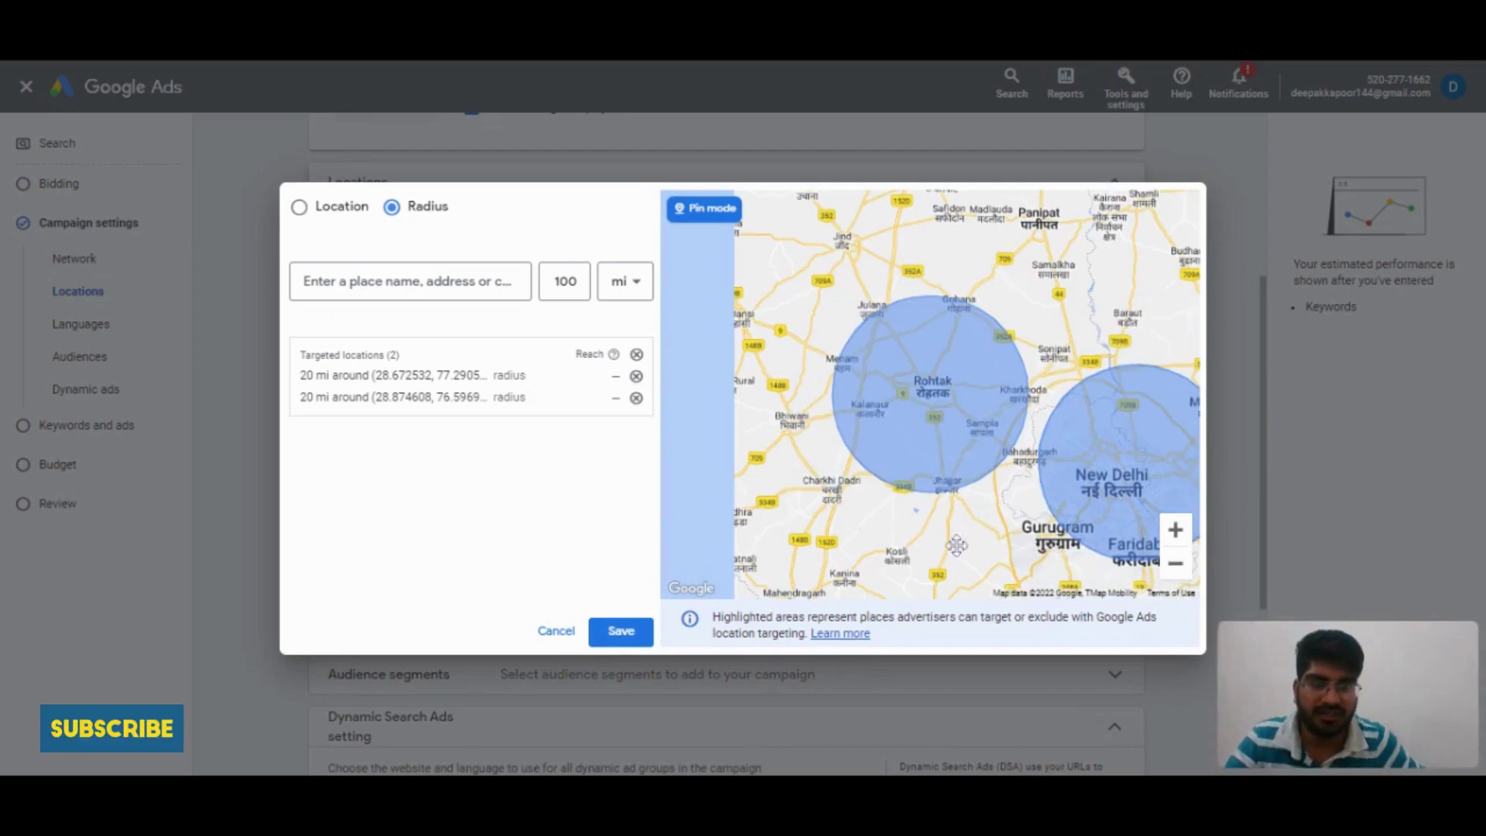
pyautogui.moveTo(973, 545); pyautogui.dragTo(848, 534)
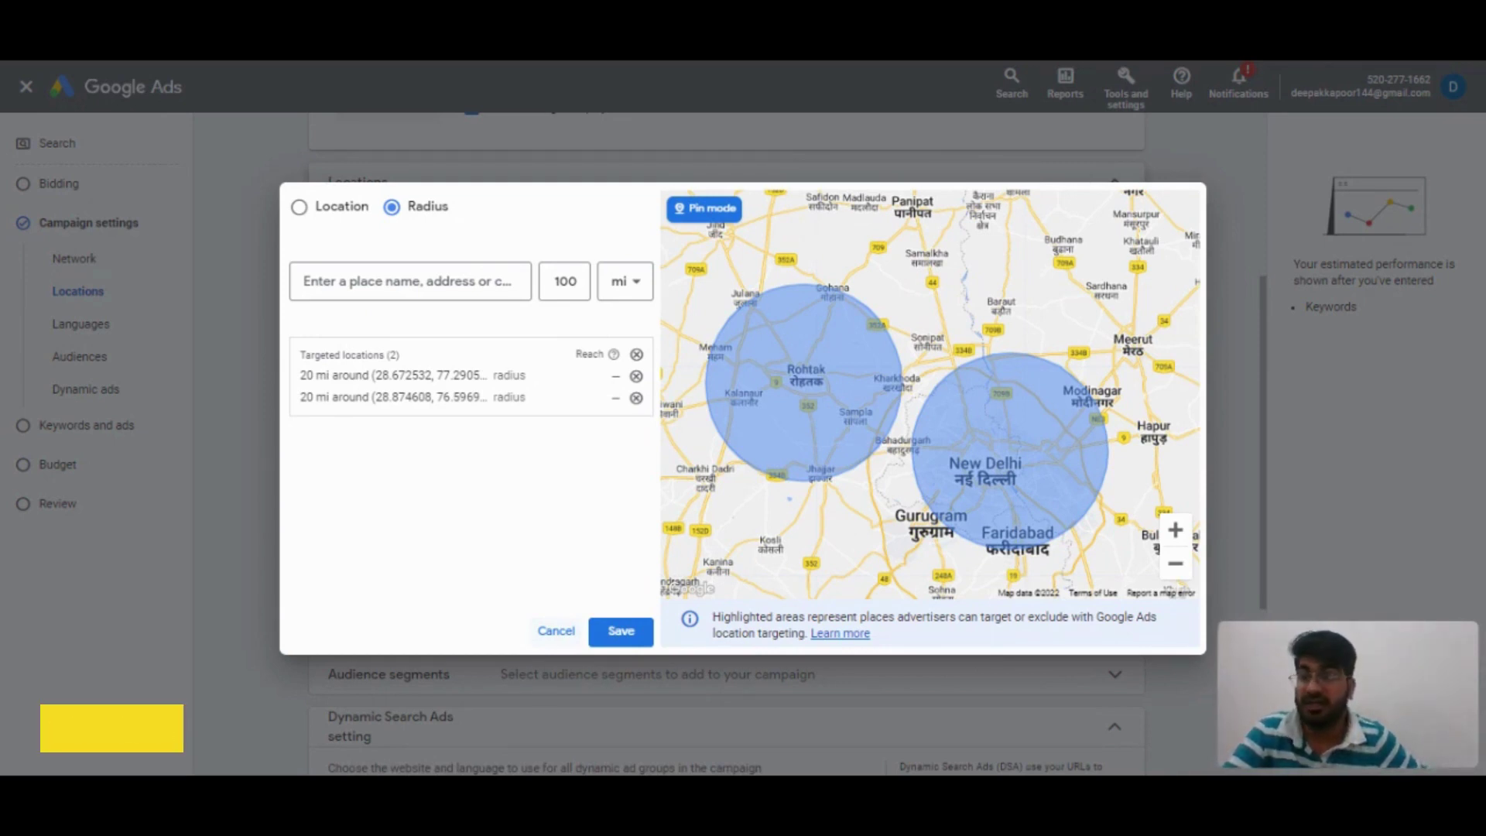
pyautogui.click(555, 632)
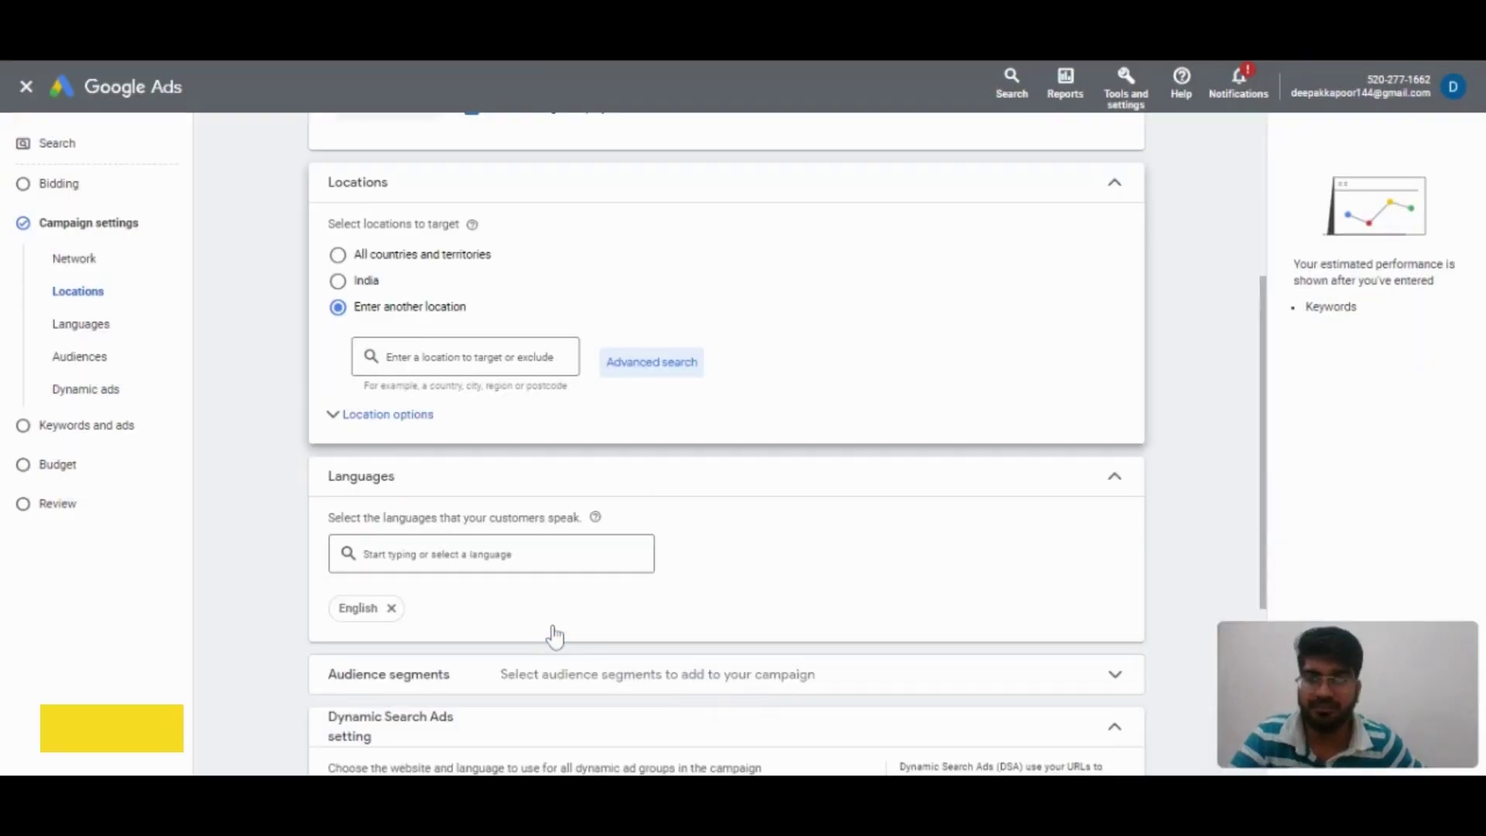
# Step: Expand the location options and target the Delhi, India union territory
pyautogui.click(388, 415)
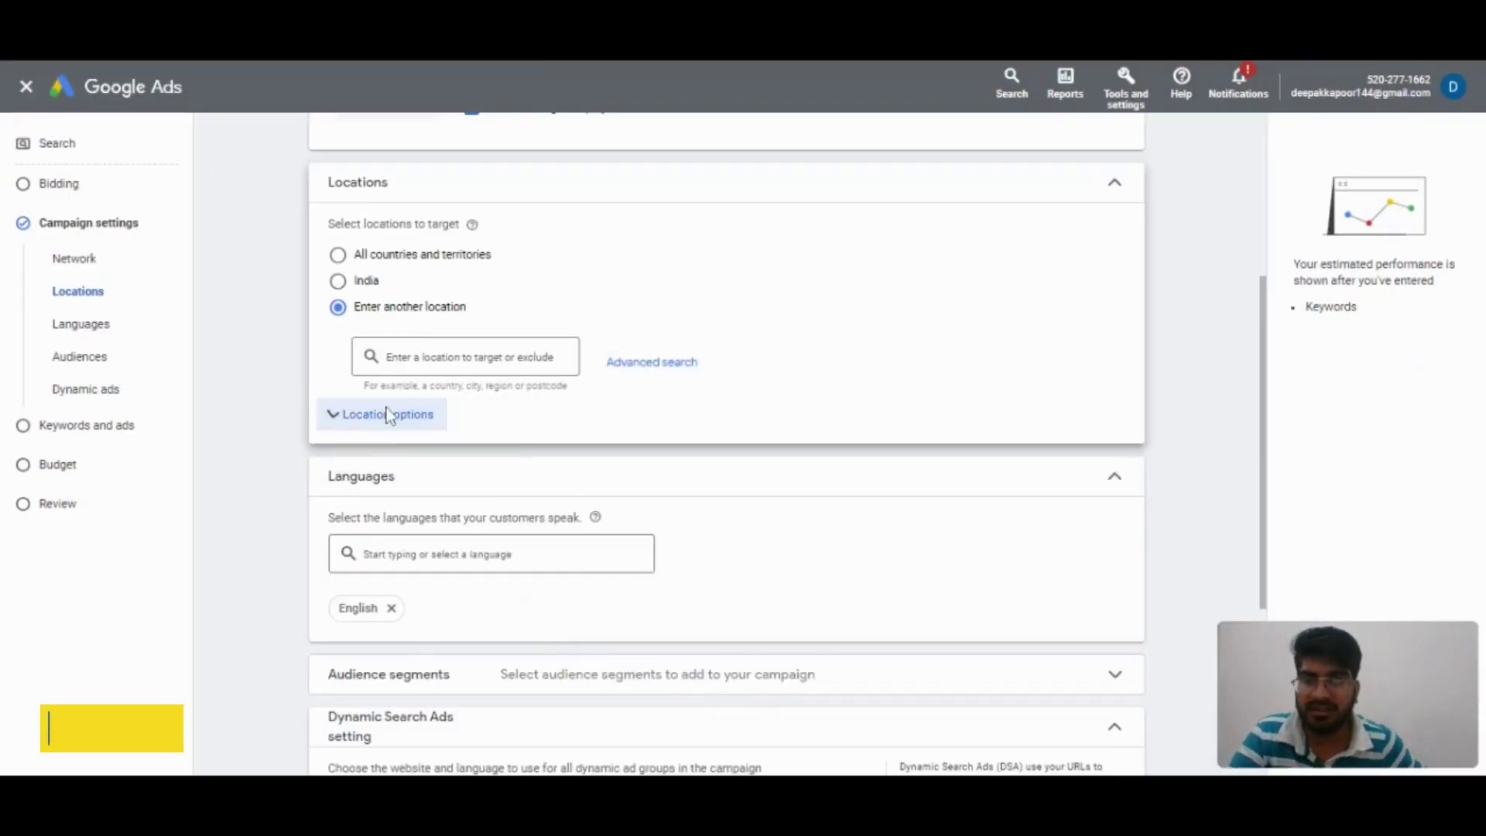
pyautogui.click(468, 362)
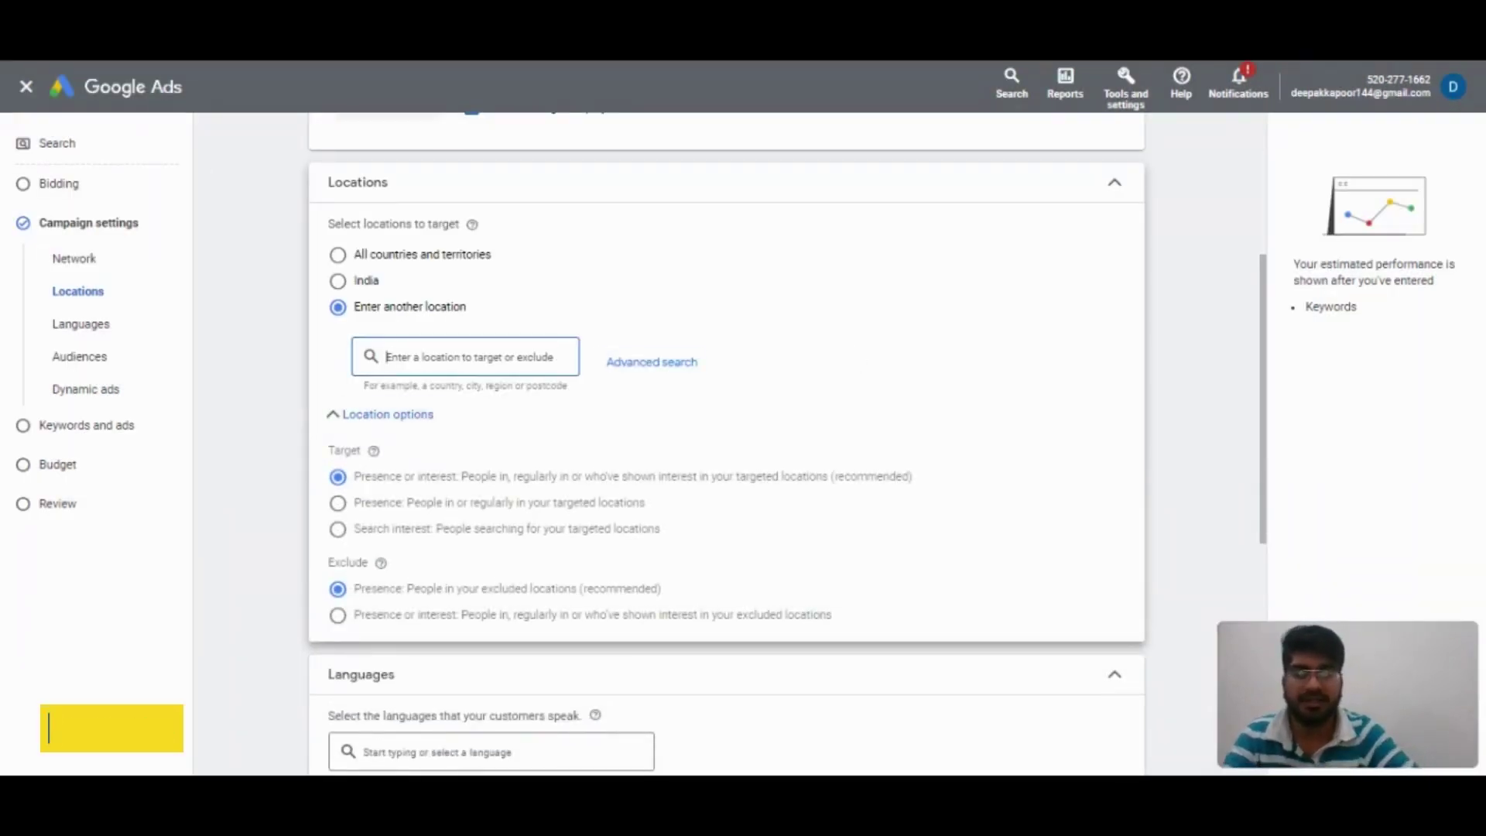
pyautogui.write('Delhi')
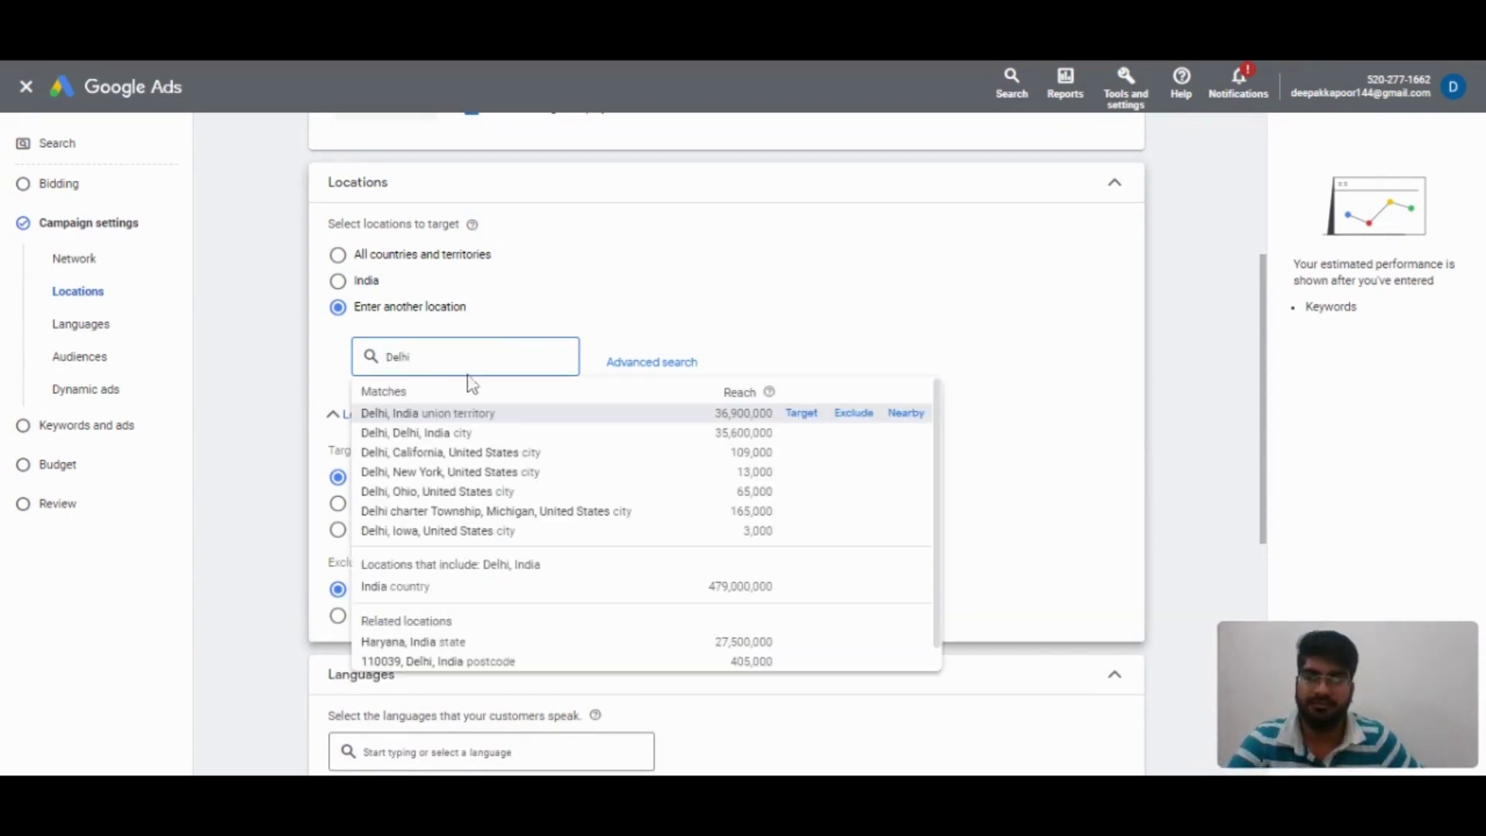
pyautogui.click(802, 417)
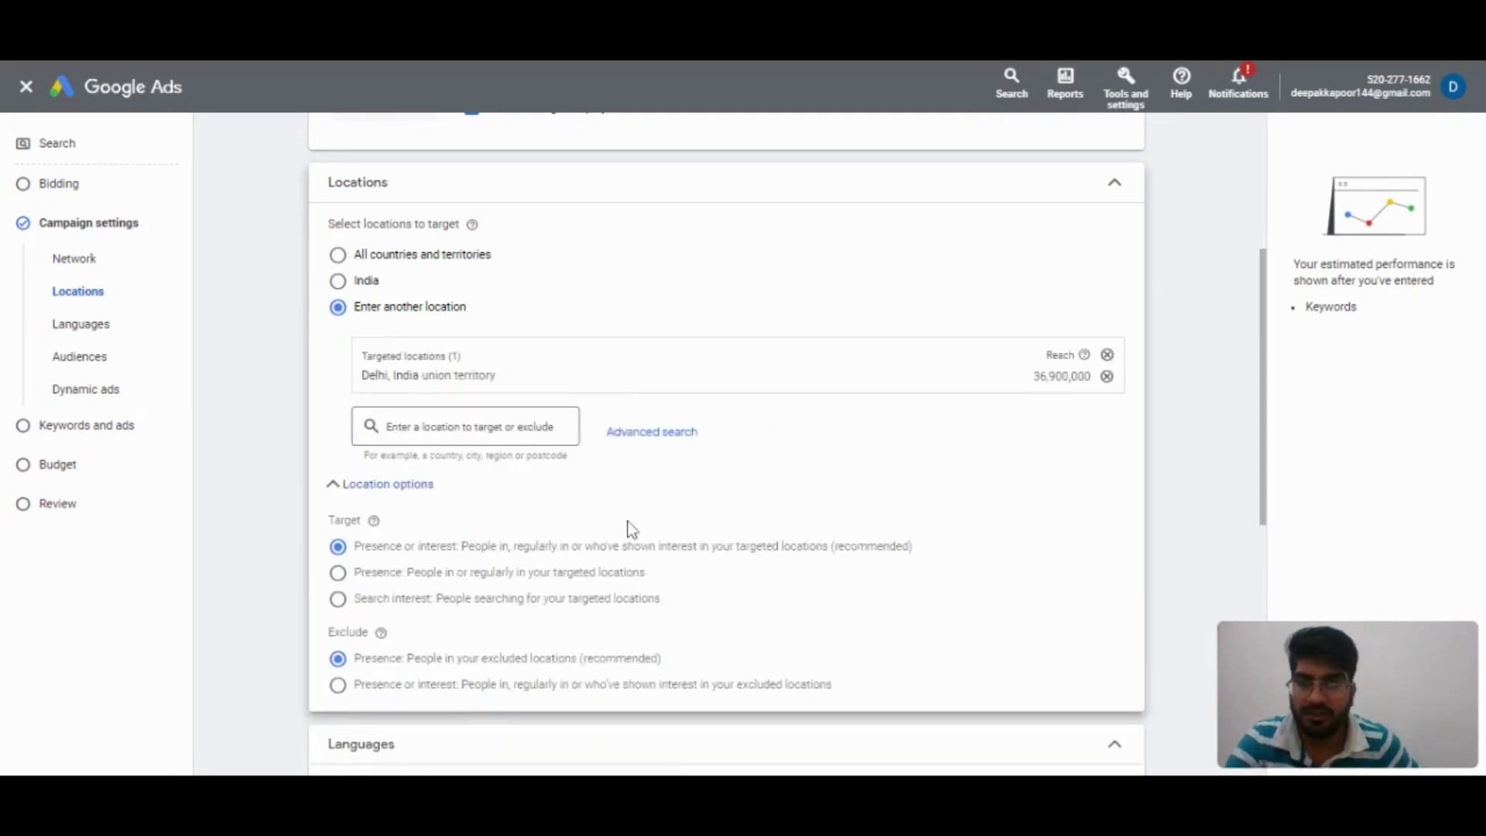
# Step: Try the Presence and Search interest target options, restore Presence or interest and highlight the Exclude heading
pyautogui.scroll(-3, 633, 520)
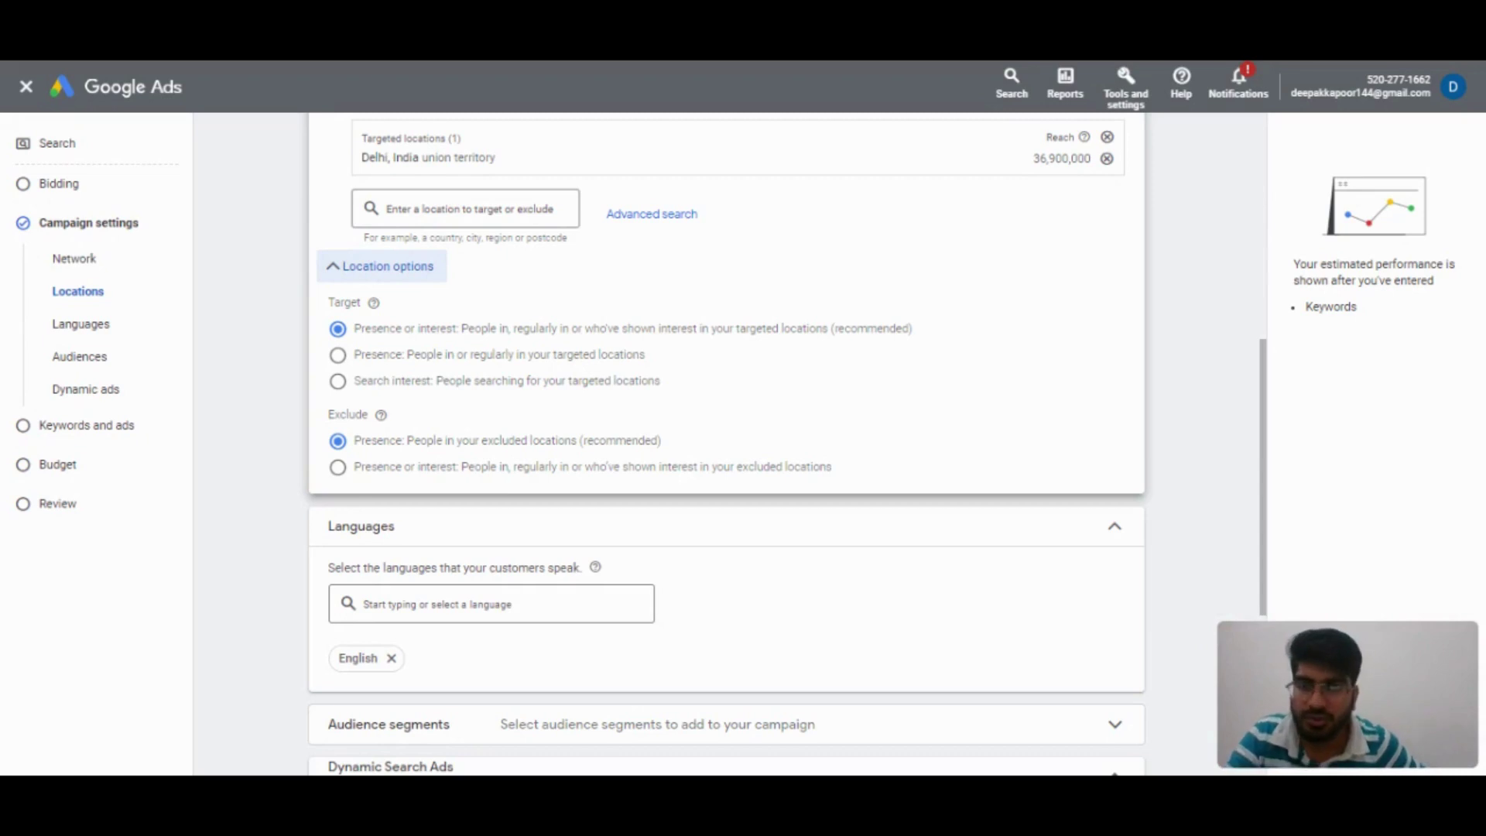
pyautogui.click(398, 364)
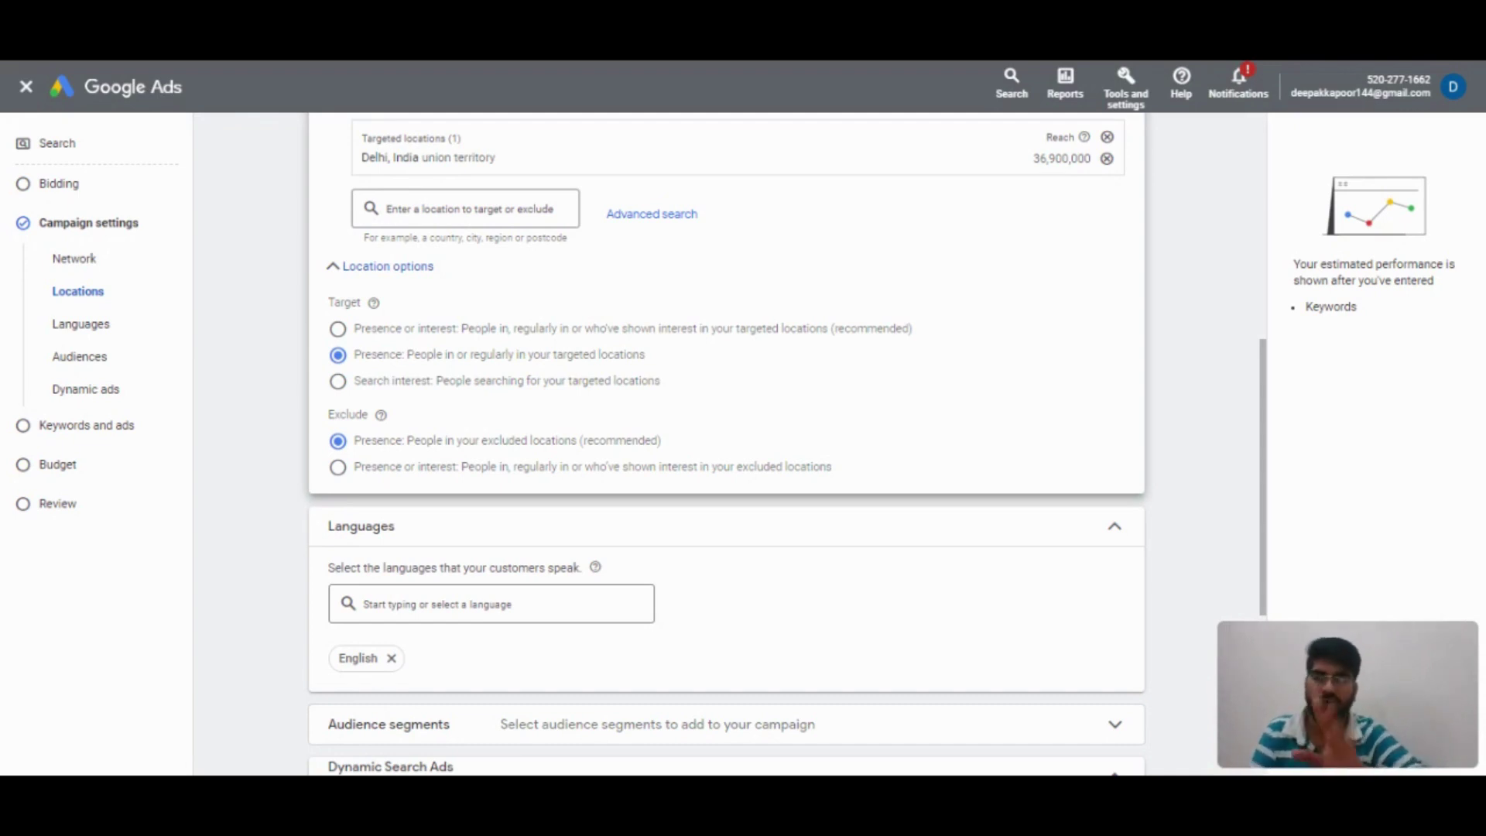
pyautogui.click(372, 387)
pyautogui.press('Down')
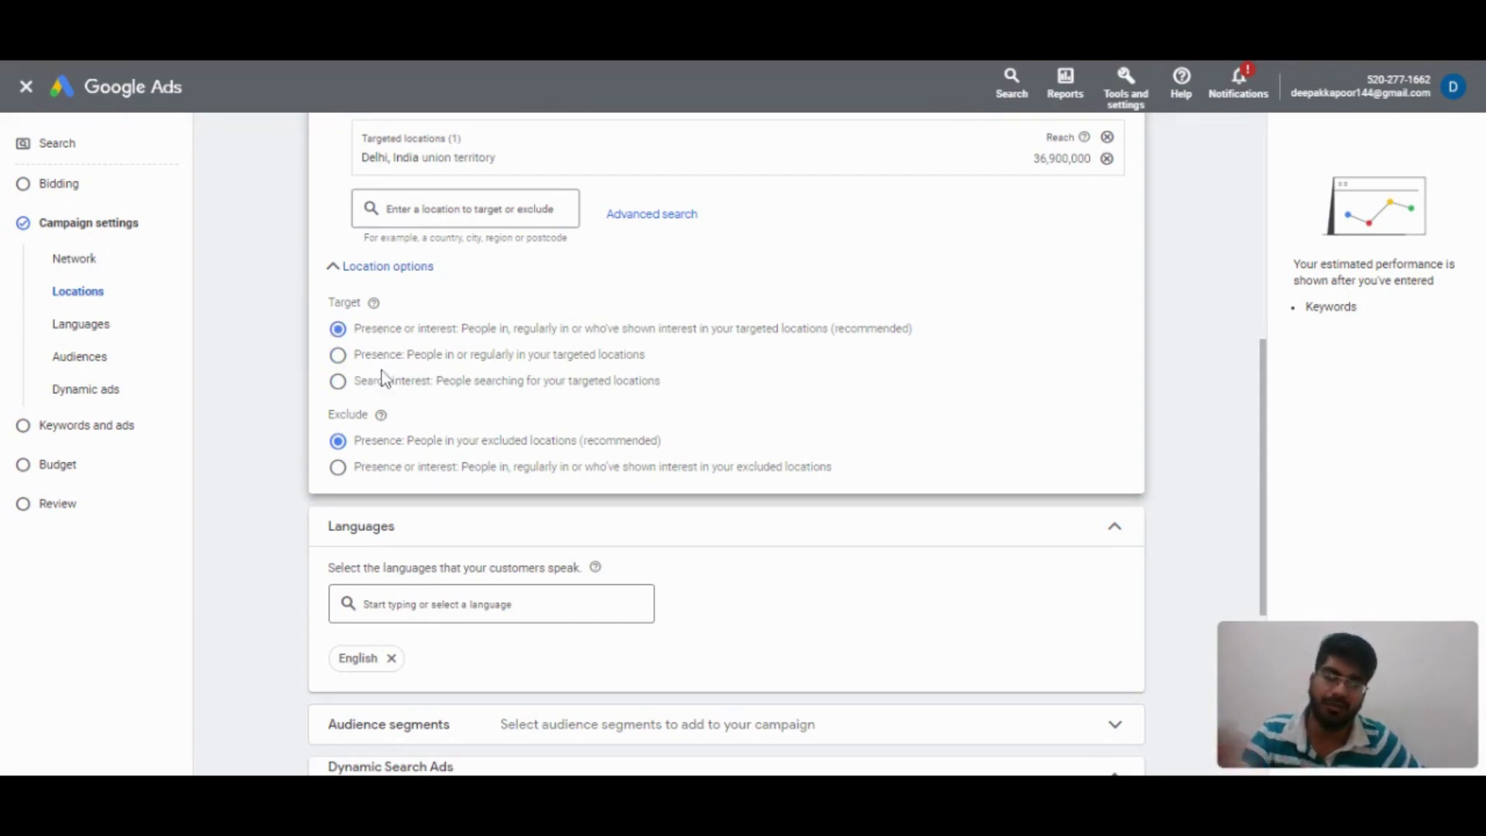
pyautogui.doubleClick(348, 415)
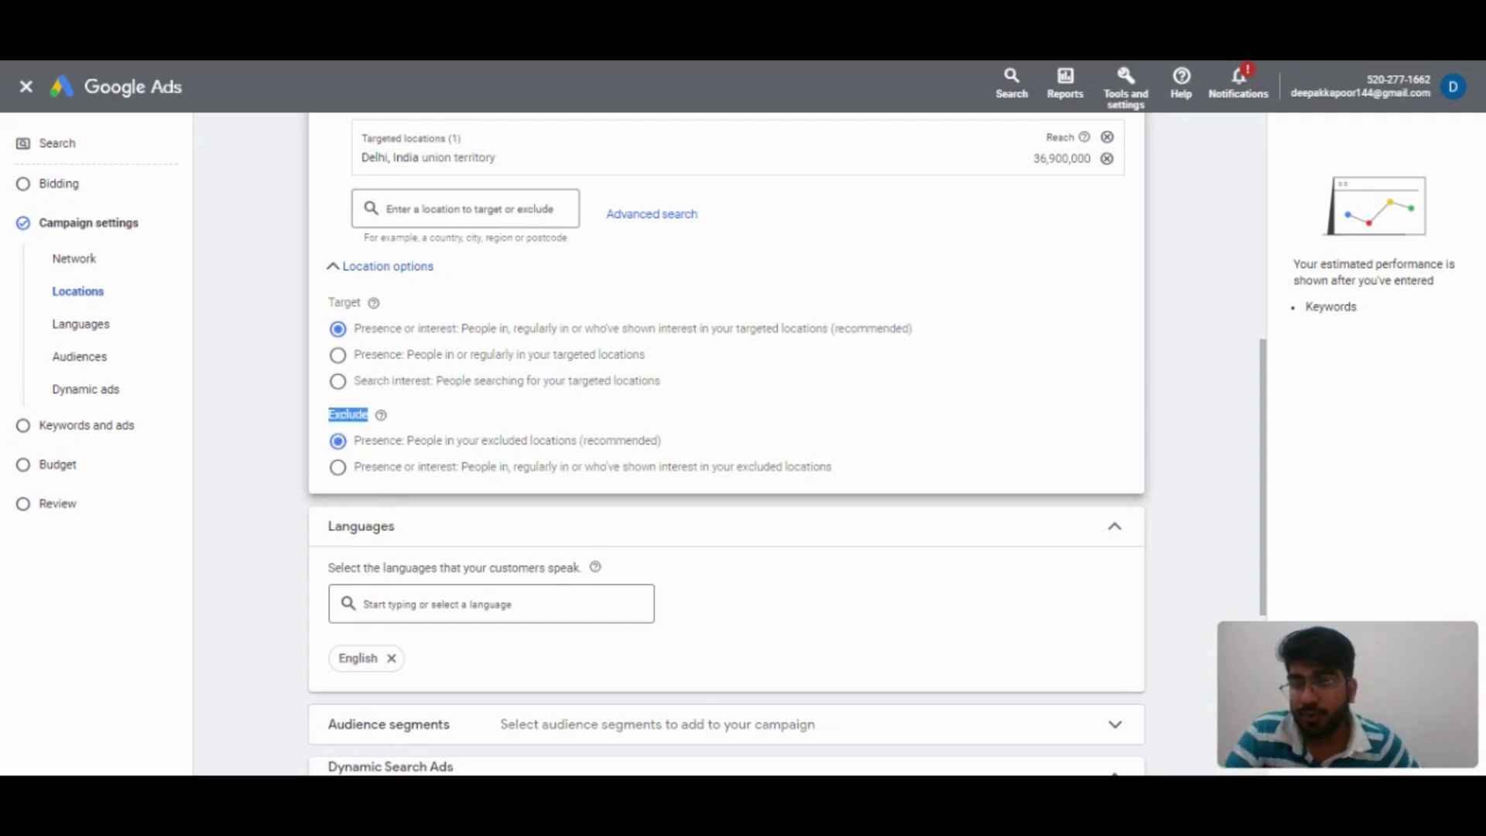